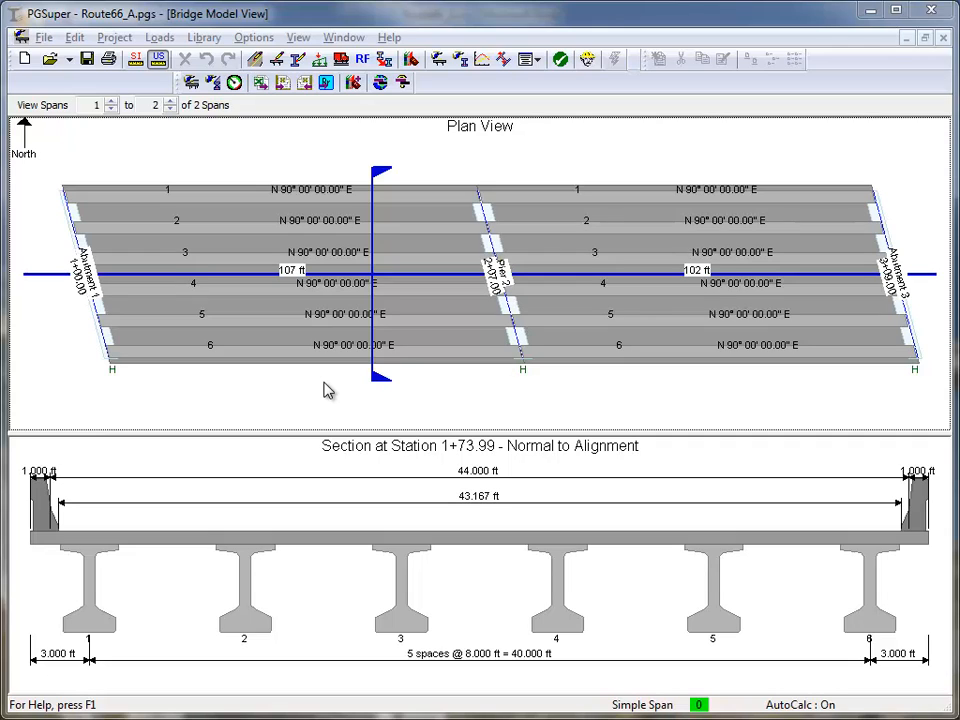
Step: Move the plan view's section cut to station 1+63.09 and show the whole bridge in 3D from an oblique side angle
drag(381, 388, 288, 390)
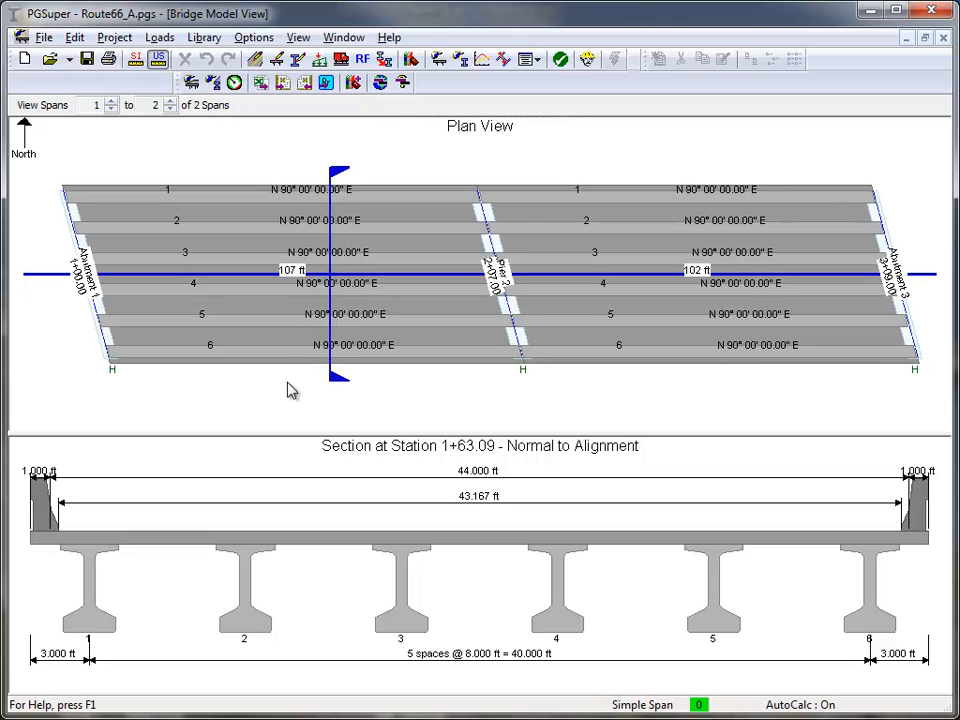
mouse_move(280, 297)
click(192, 84)
drag(403, 444, 181, 442)
scroll(225, 478, up, 3)
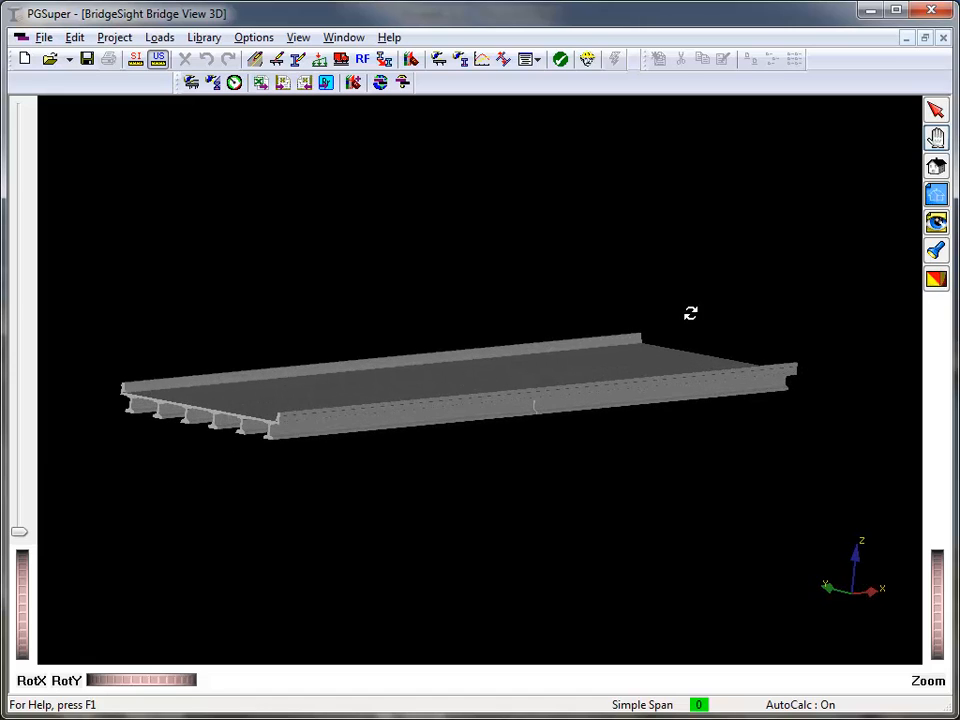
Step: Switch the 3D bridge view to selection mode and pick several individual girders in turn at the near end
click(936, 110)
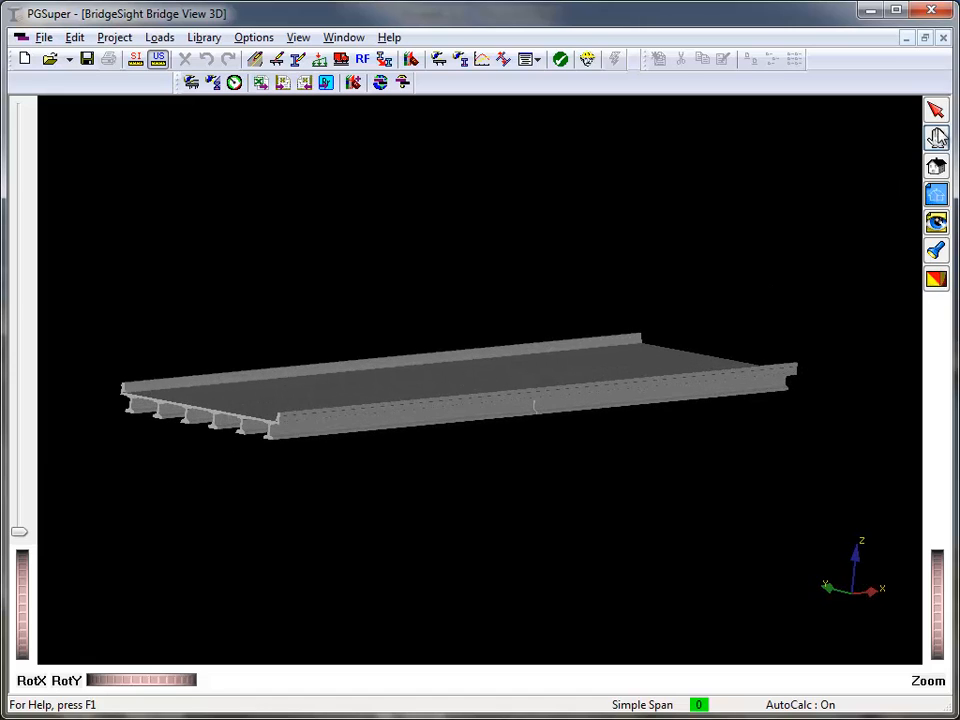
click(160, 419)
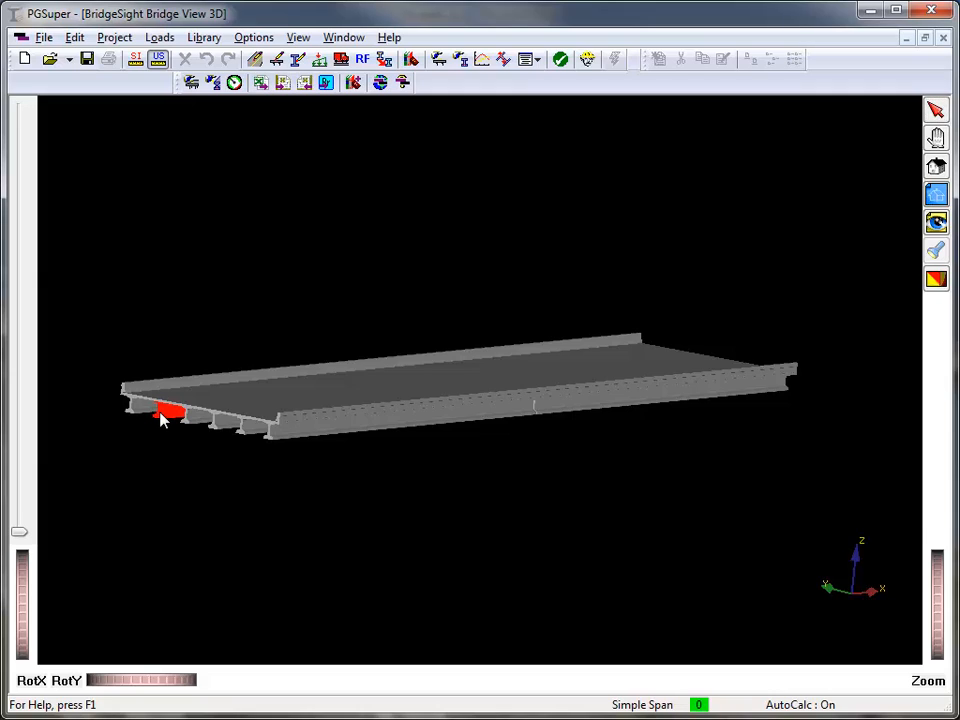
click(205, 421)
click(251, 429)
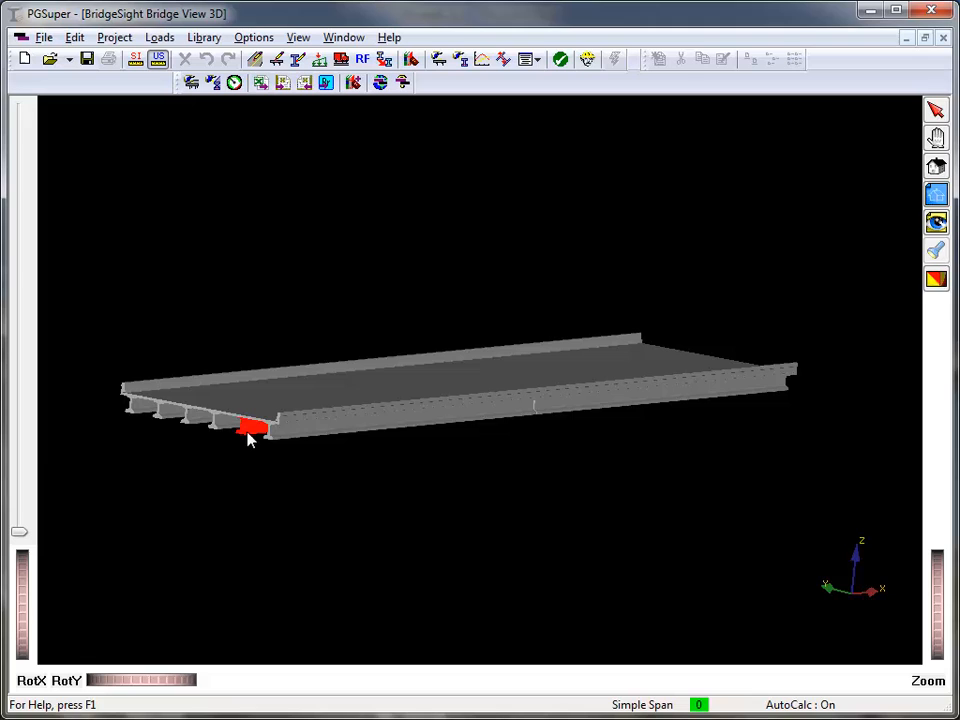
Step: Open the 3D view of Span 1, Girder 2 from the bridge model and fade the concrete to expose the strands along its length
right_click(169, 420)
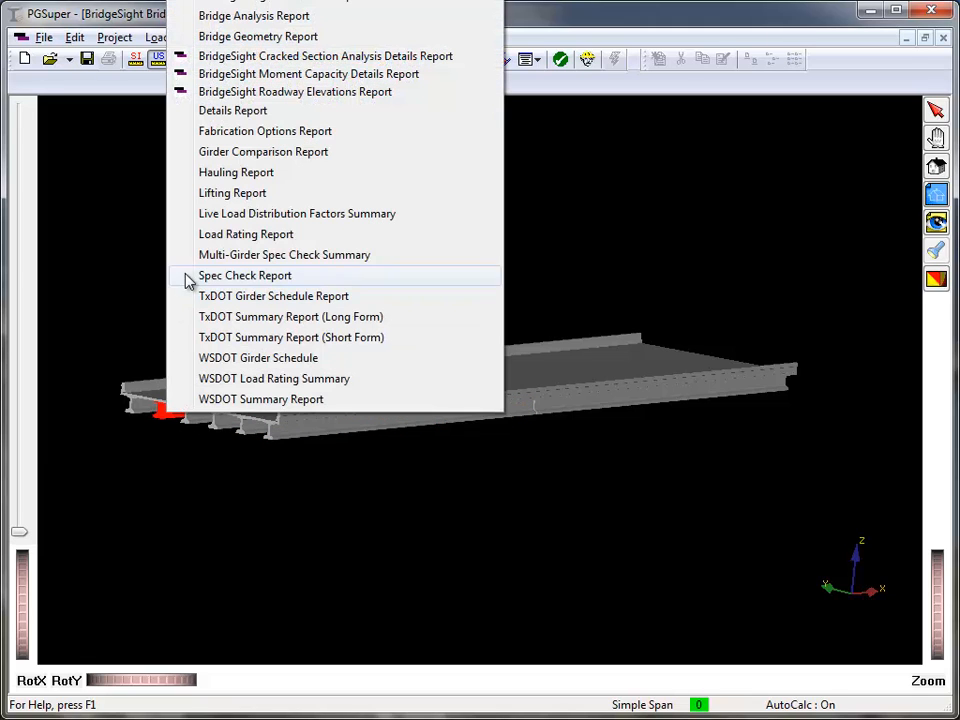
click(260, 2)
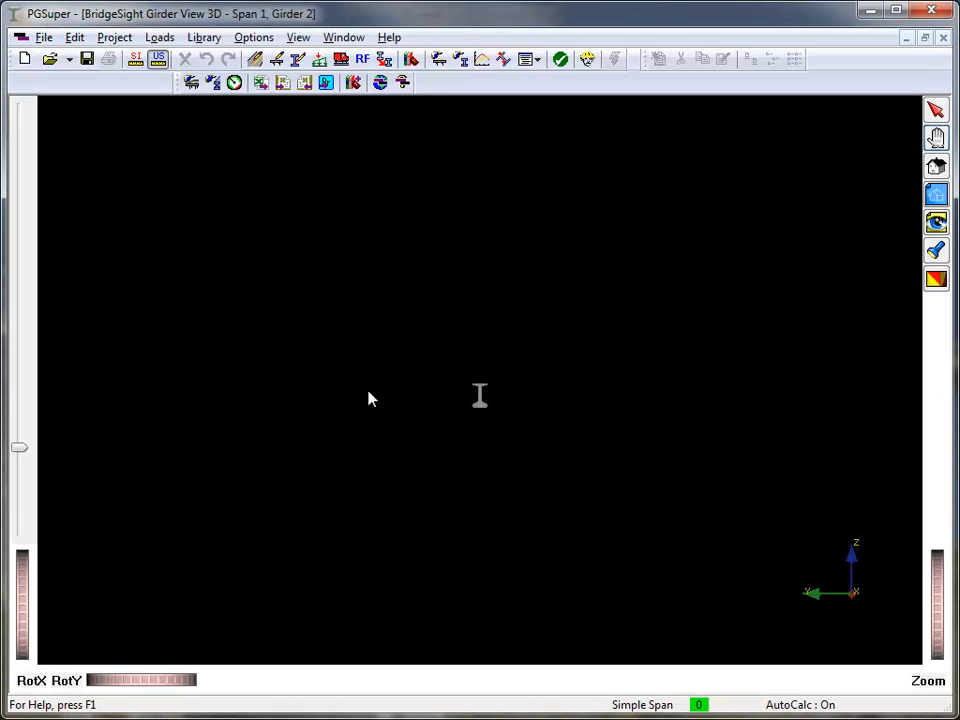
drag(369, 398, 205, 391)
scroll(205, 391, up, 5)
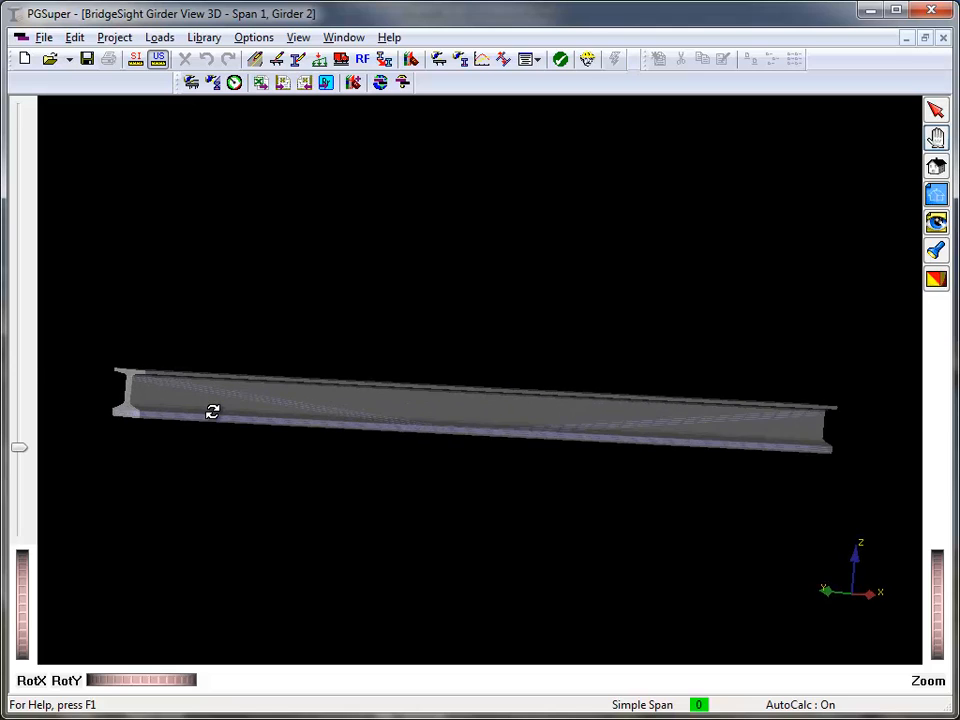
drag(18, 449, 39, 336)
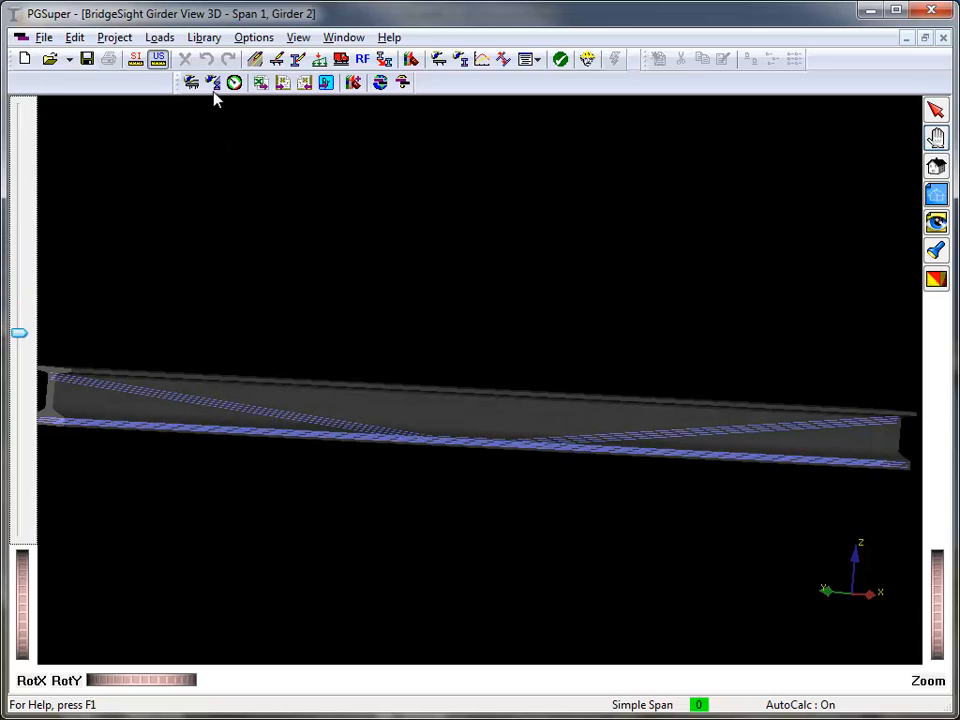
scroll(423, 88, up, 1)
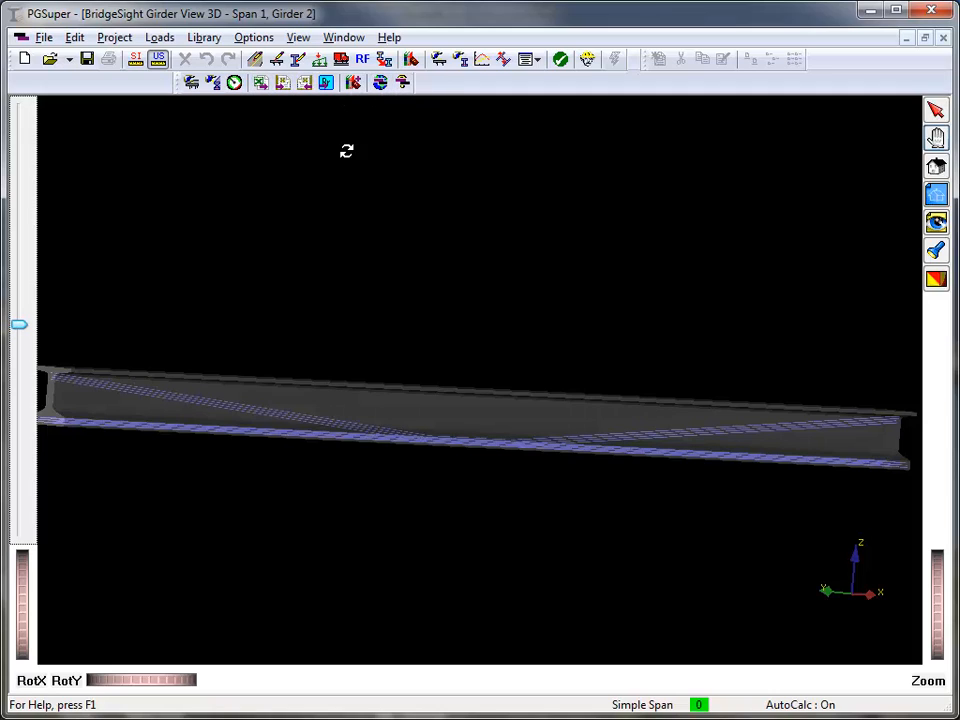
Step: Open the girder design dashboard for Span 1, Girder 2 and set the bottom-most harped strand distance at the girder ends to 2.50 in
click(234, 84)
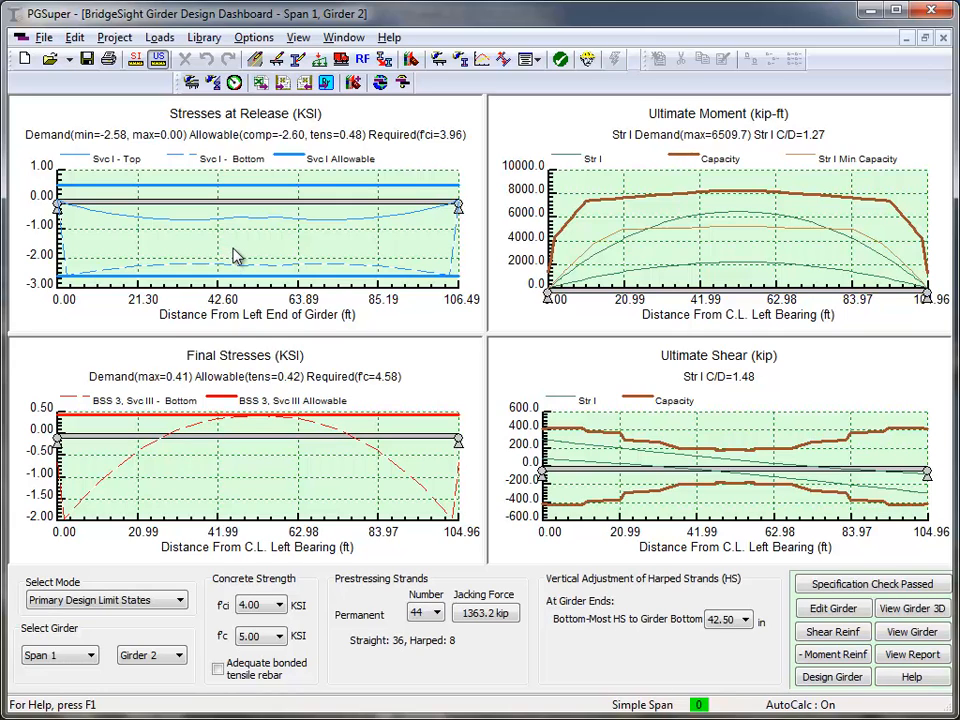
click(722, 620)
click(726, 622)
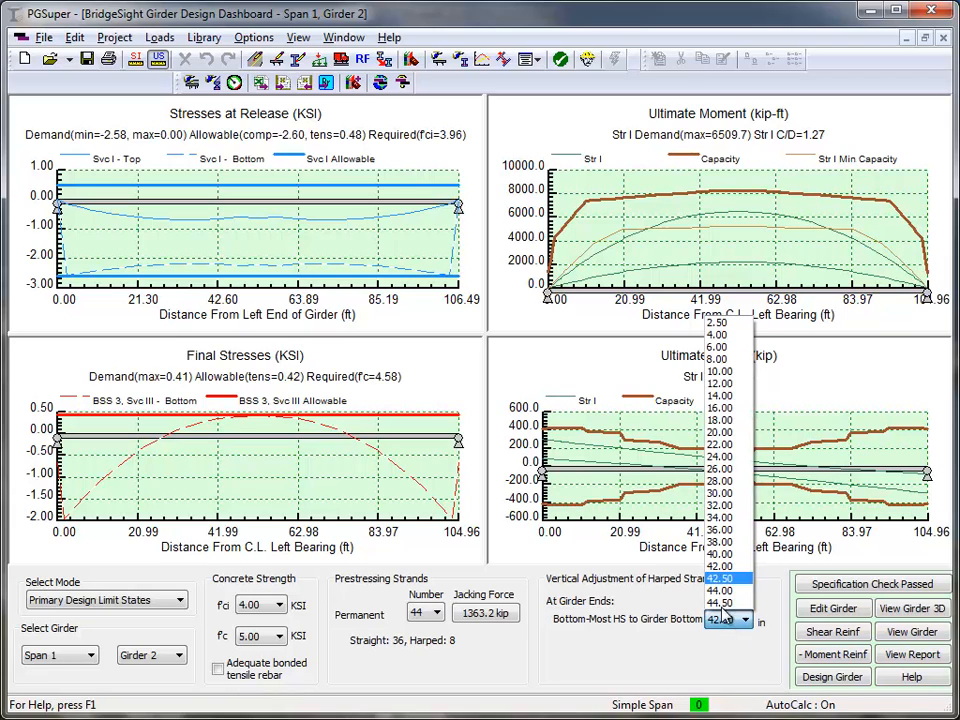
click(716, 324)
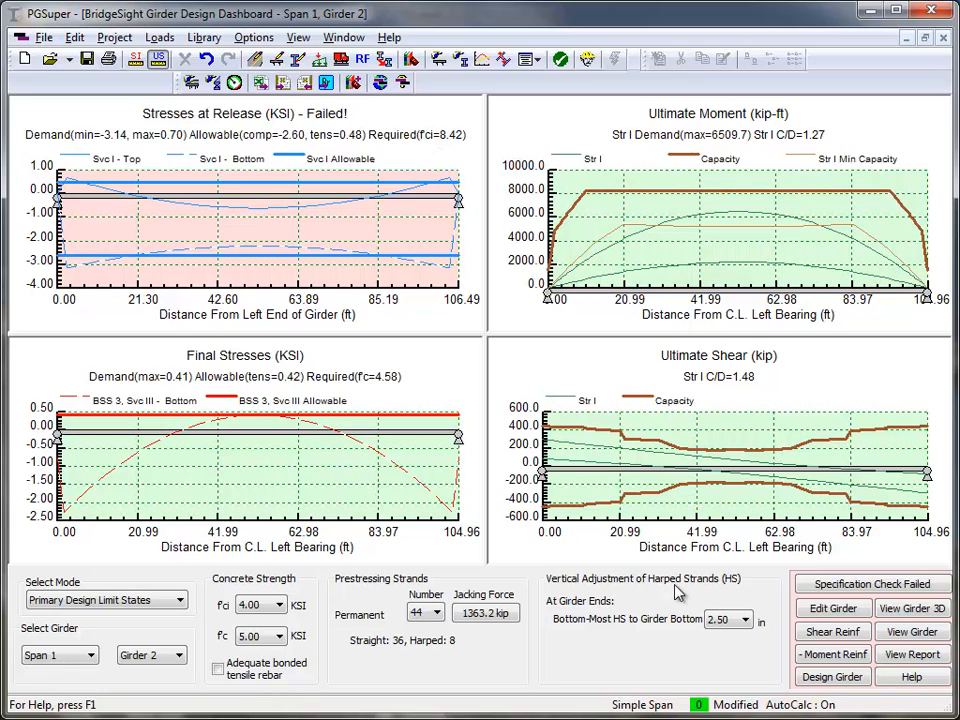
Step: Change the strand filling method in the girder details of Span 1, Girder 2 to Direct Selection of Strand Locations
click(835, 611)
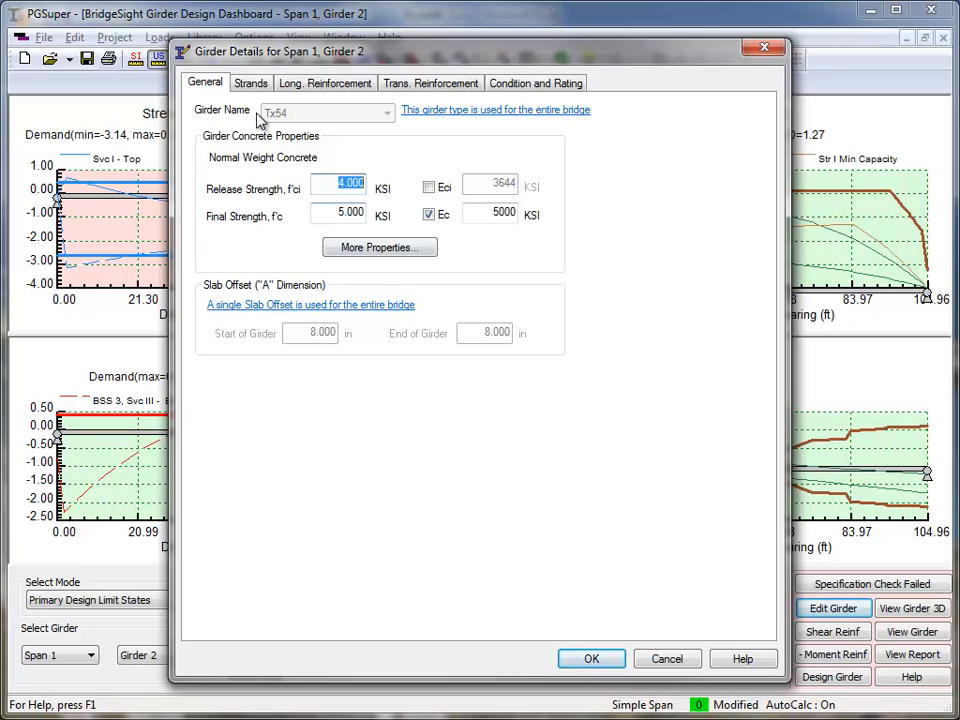
click(251, 84)
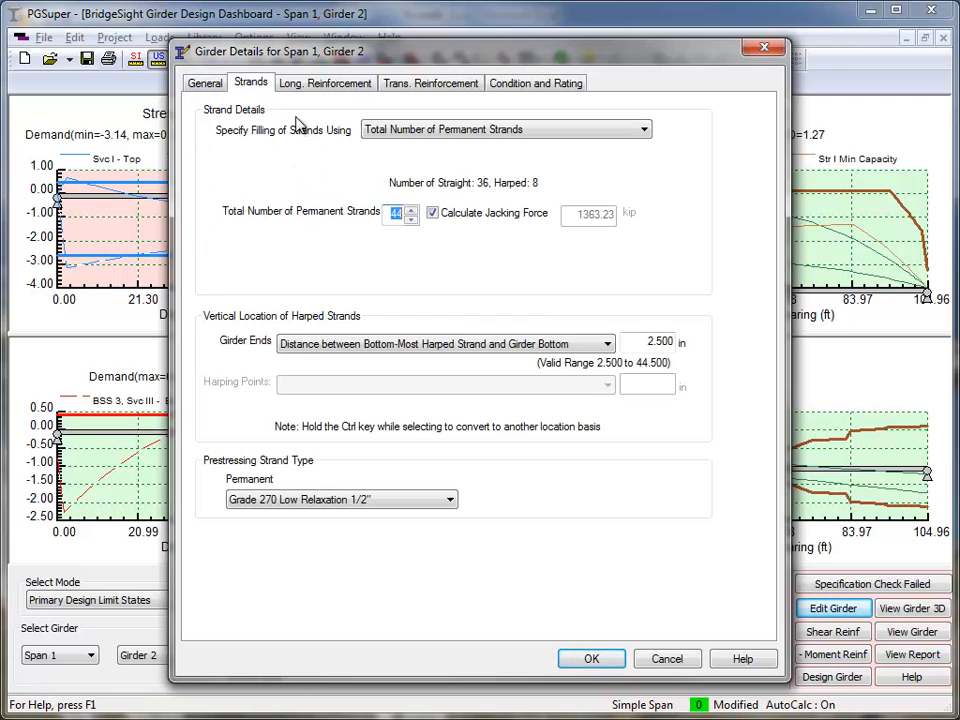
click(380, 129)
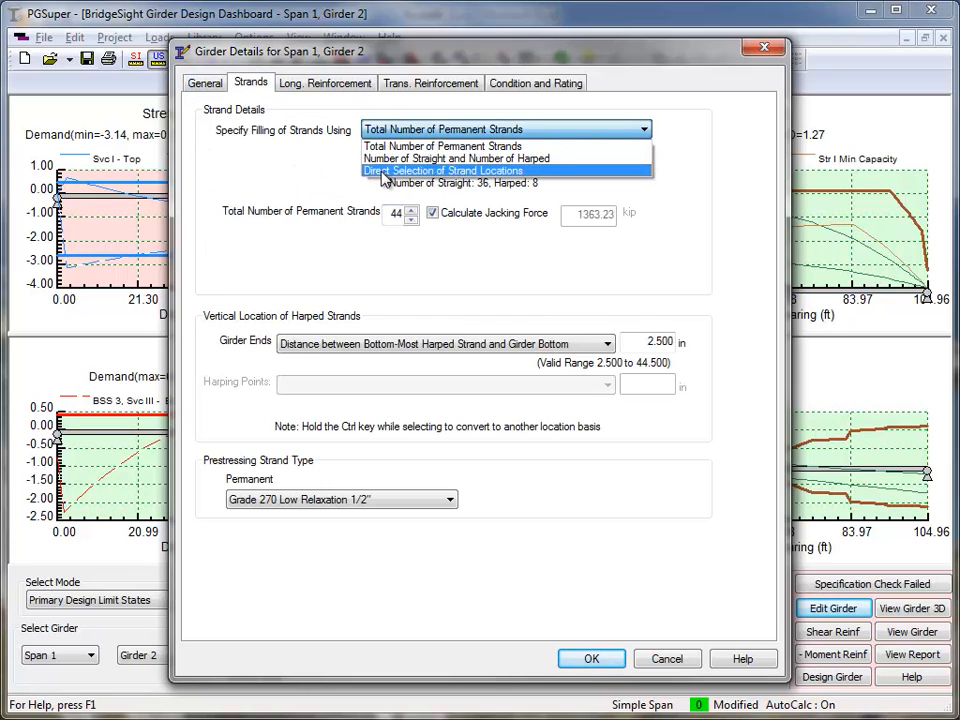
click(383, 173)
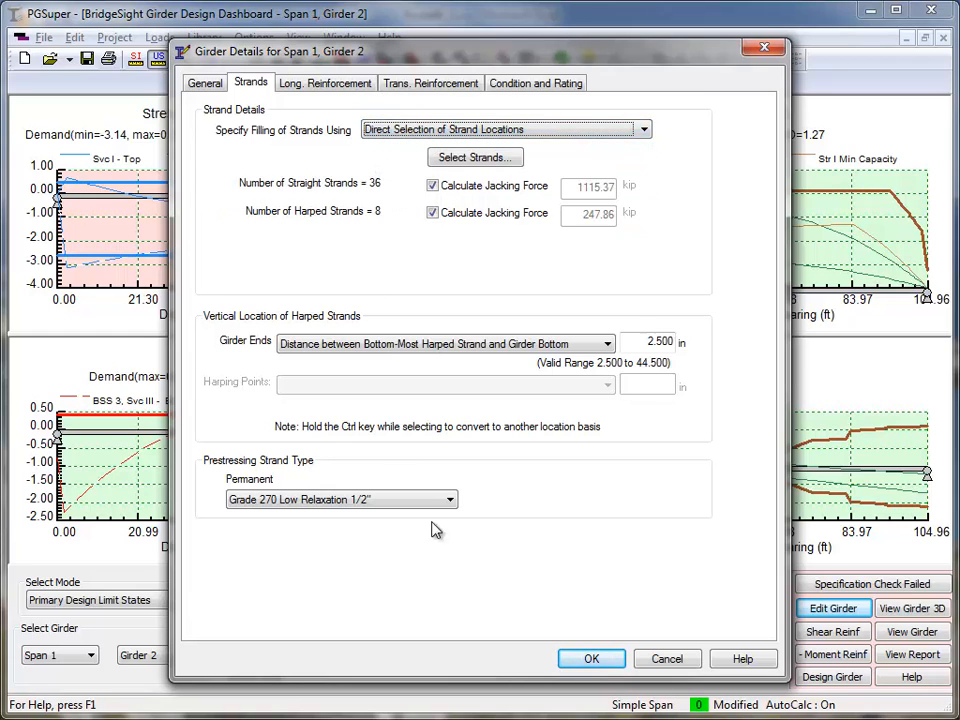
click(588, 658)
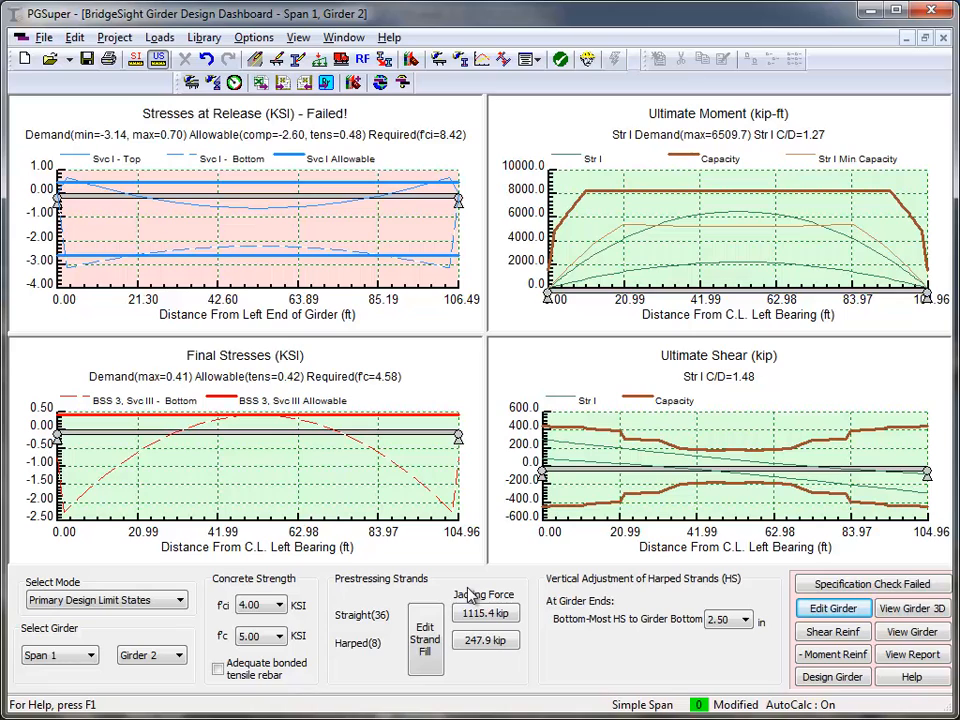
Step: Add the harped strand pair 103-104 near the top of the girder to the strand fill
click(426, 645)
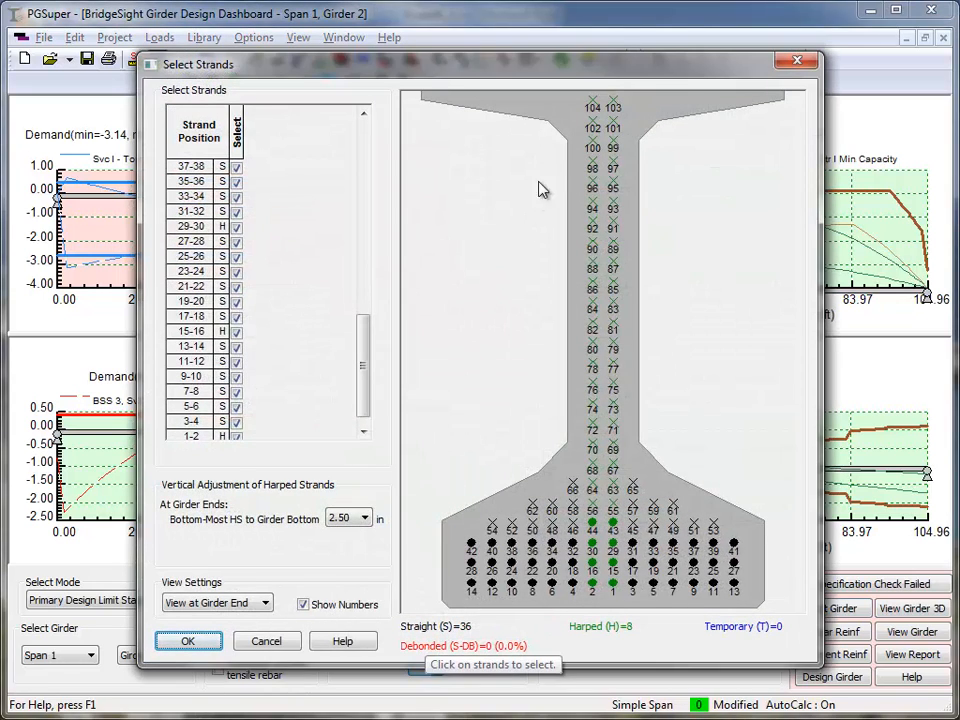
click(594, 113)
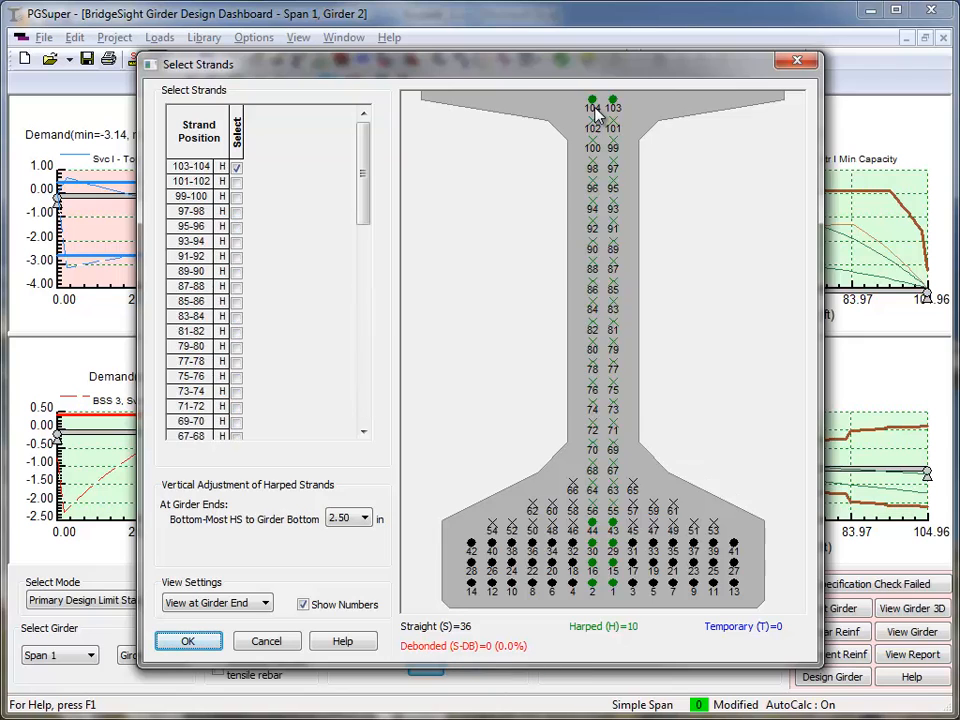
click(187, 642)
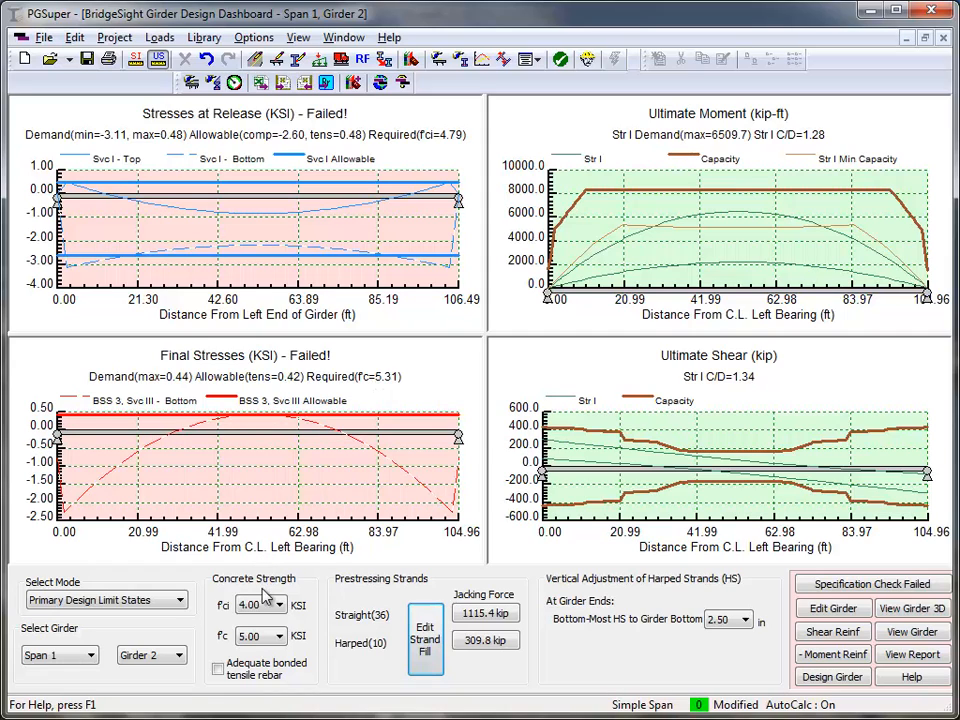
Step: Set the girder's final concrete strength f'c to 7.00 KSI and its release strength f'ci to 5.00 KSI
click(250, 640)
click(248, 641)
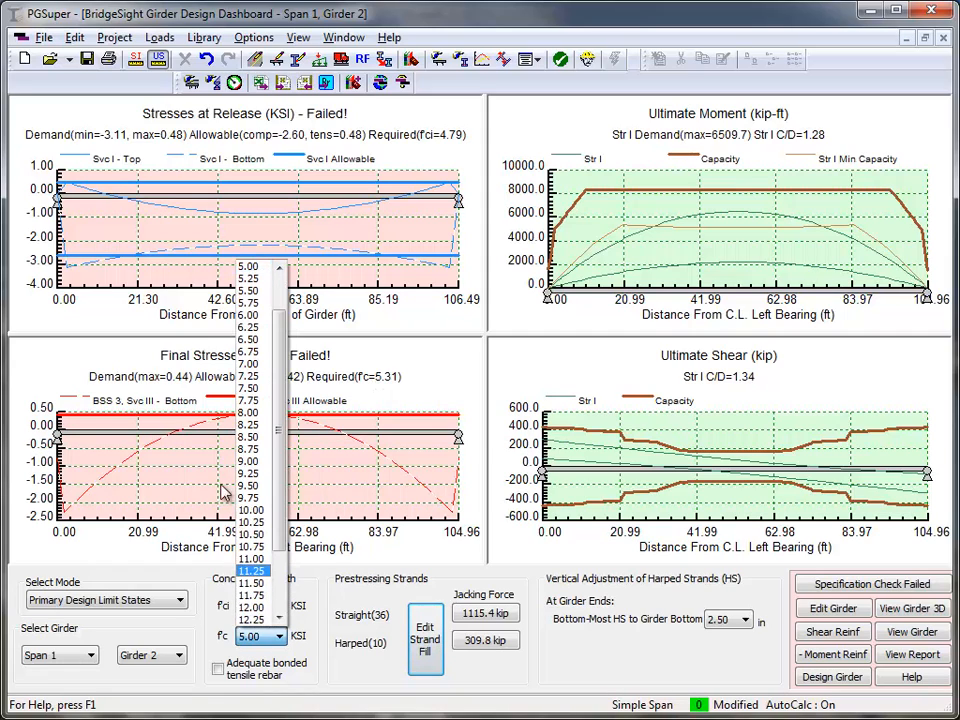
click(248, 364)
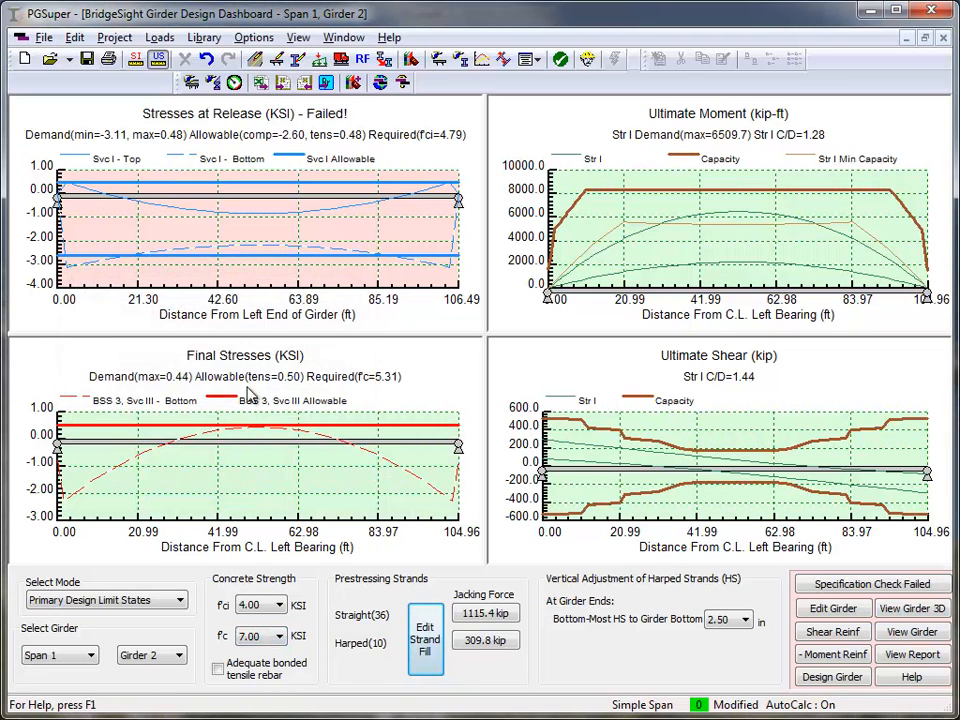
click(258, 605)
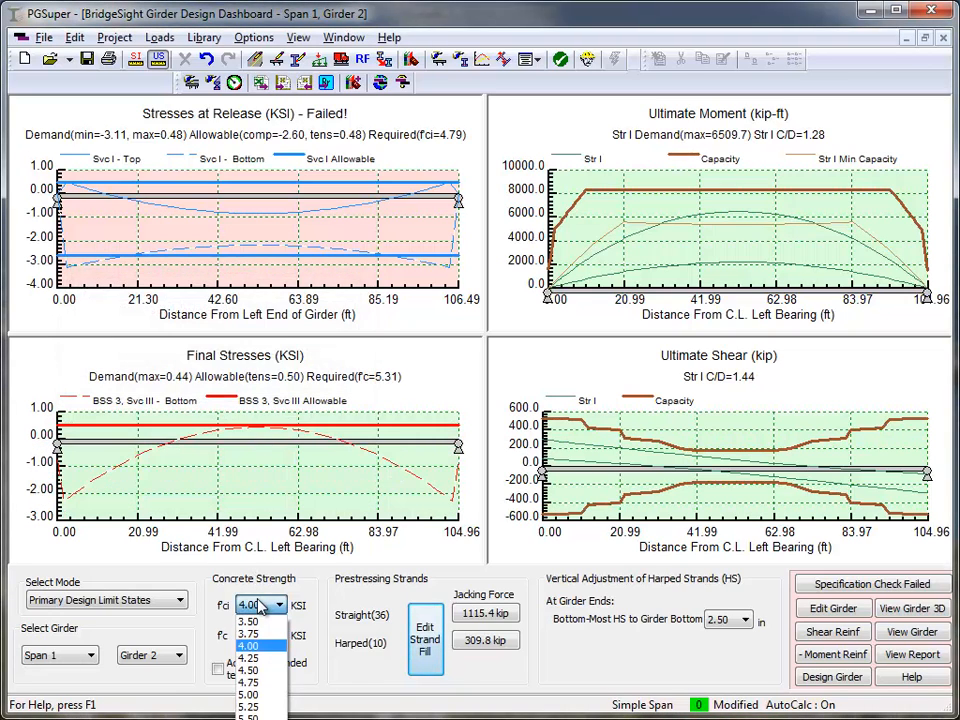
click(251, 700)
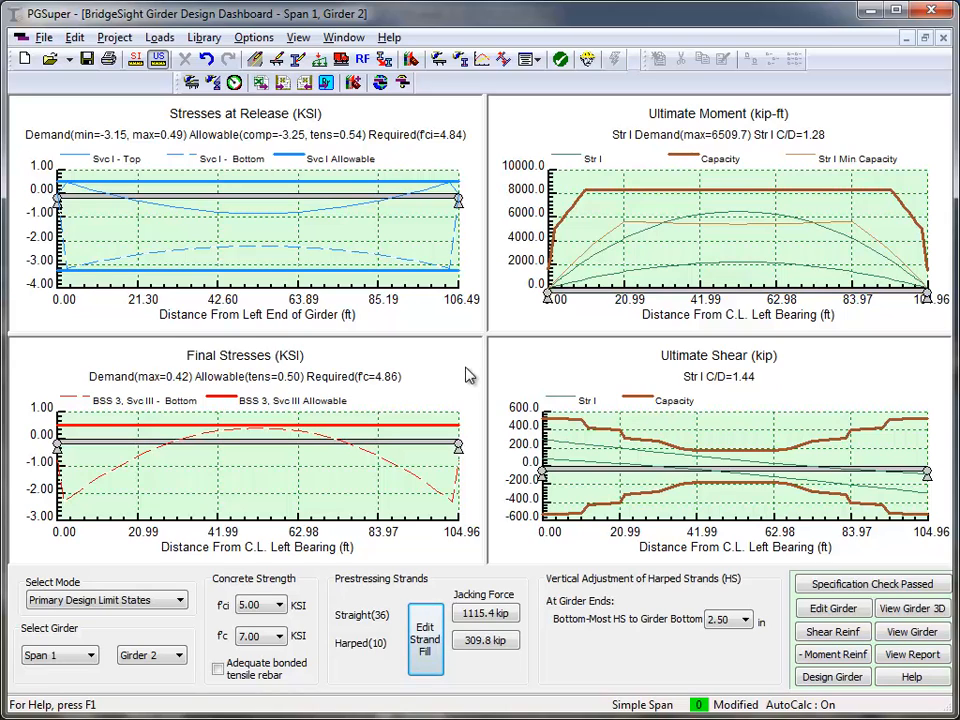
Step: Check the strand layout in the girder model's elevation and cross section, and return to the design dashboard
click(908, 632)
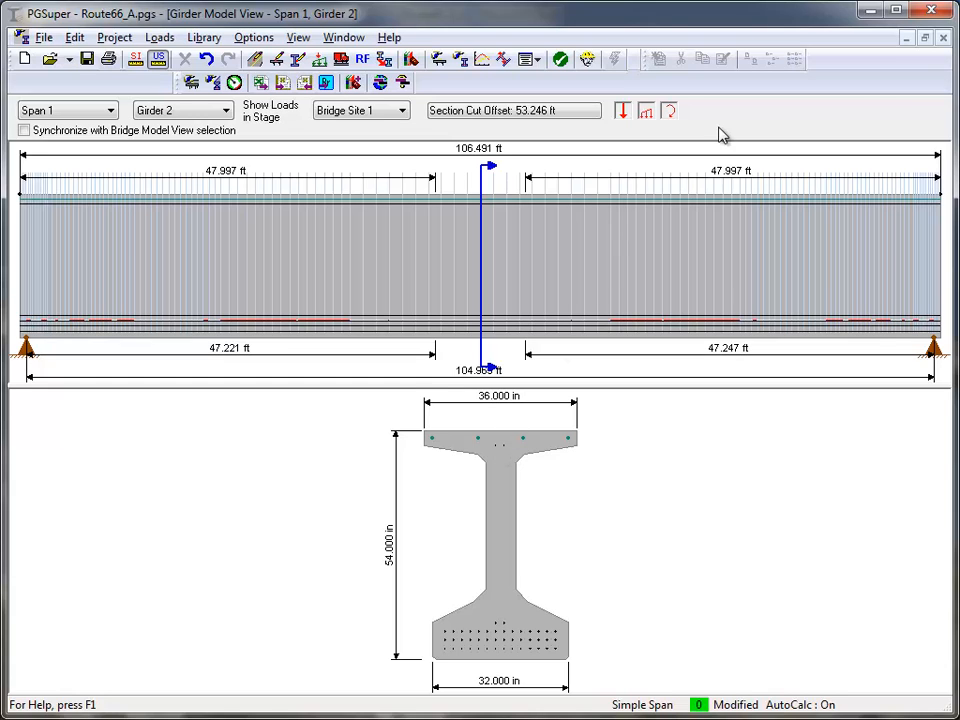
click(942, 39)
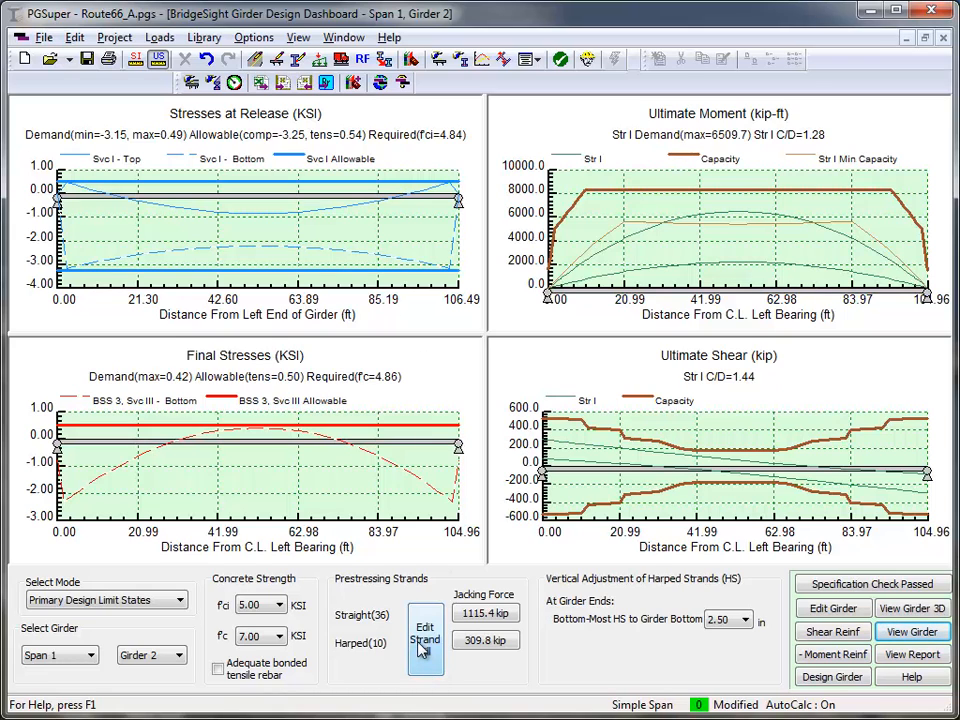
Step: Replace the harped strand pair 103-104 with pair 93-94 in the strand fill
click(424, 646)
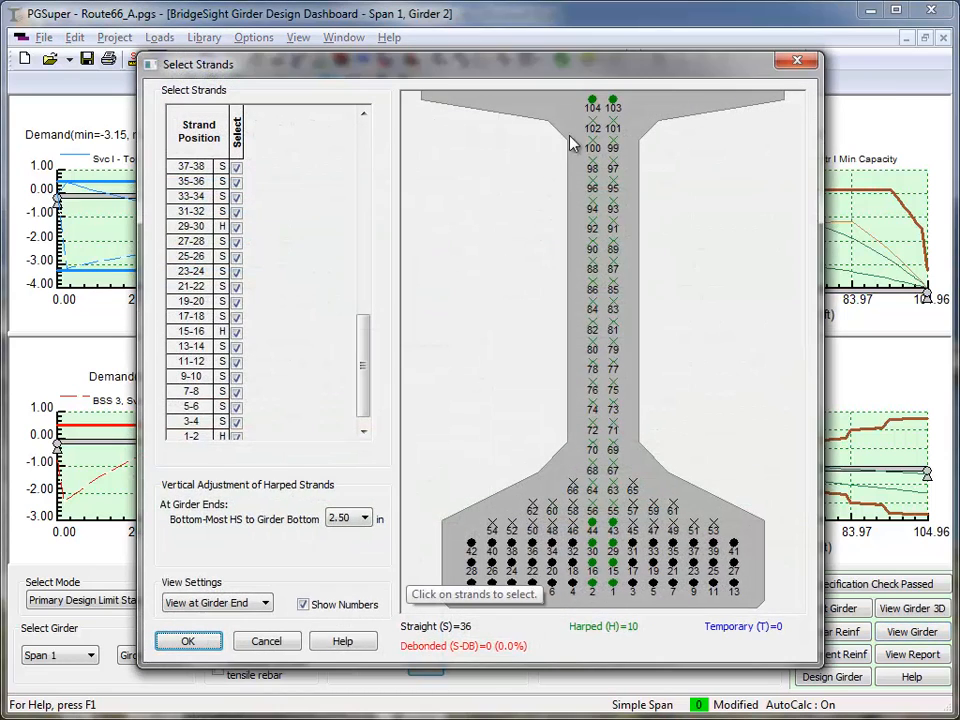
click(591, 107)
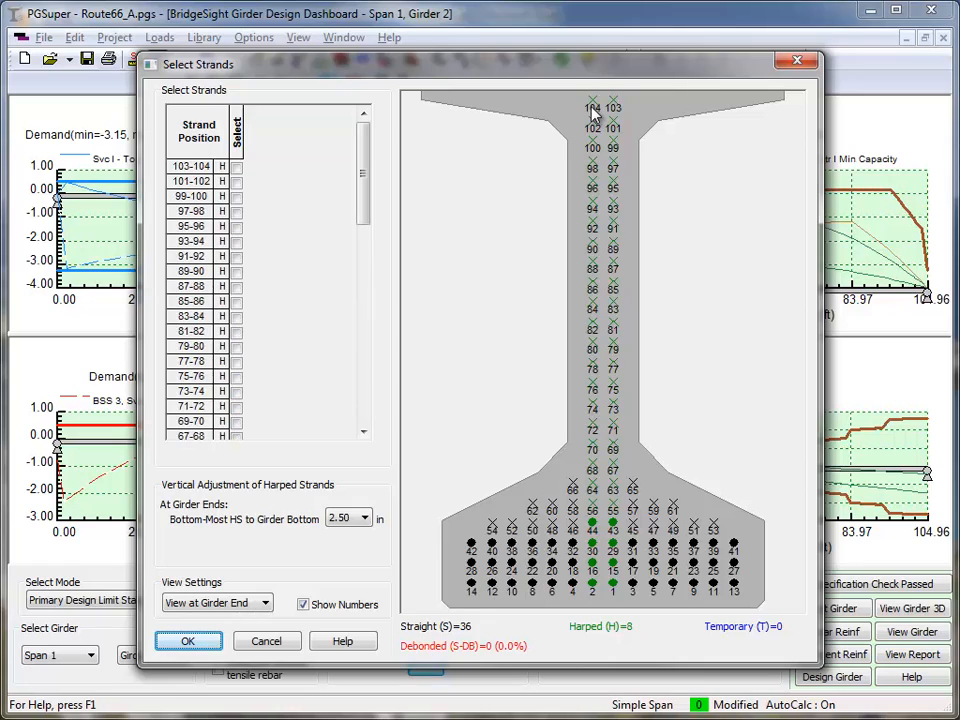
click(593, 201)
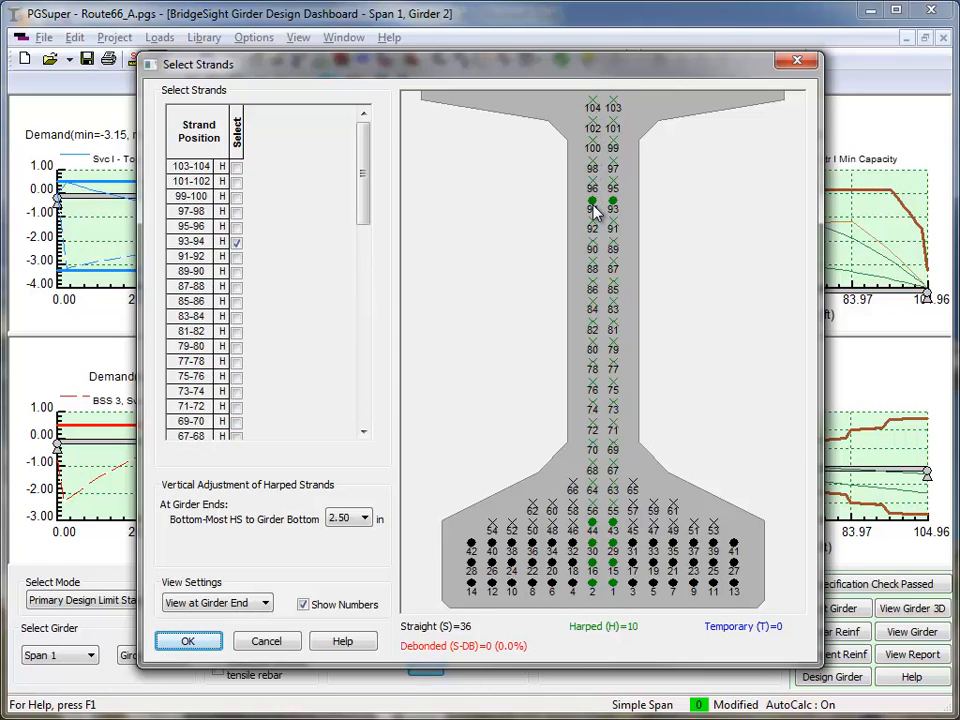
click(189, 645)
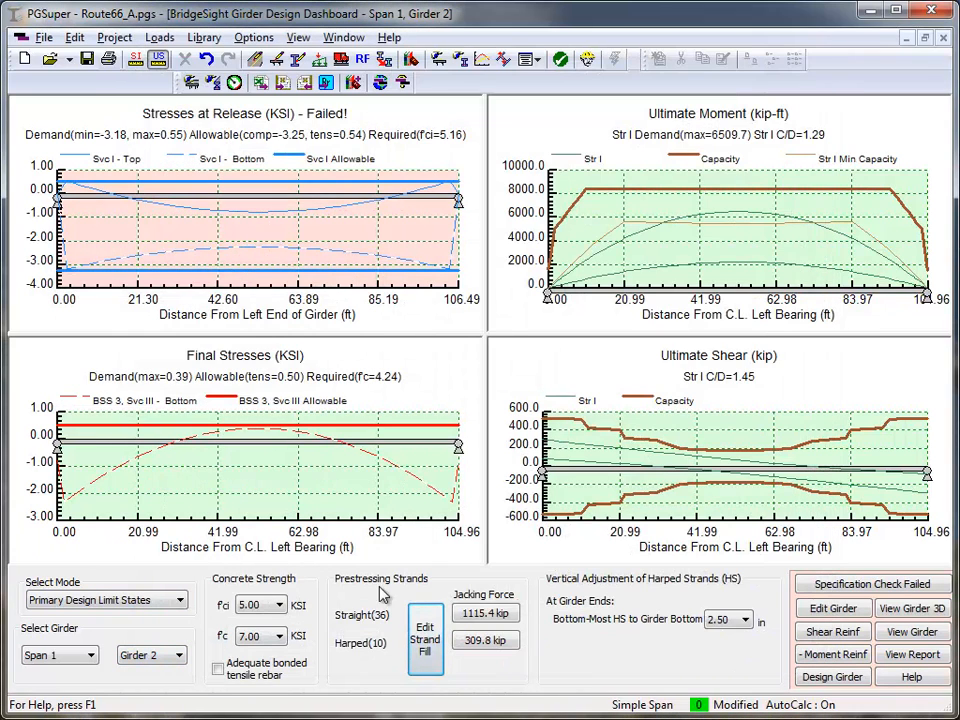
Step: Replace the harped strand pair 93-94 with pair 95-96 and display the revised layout in the girder model view
click(425, 640)
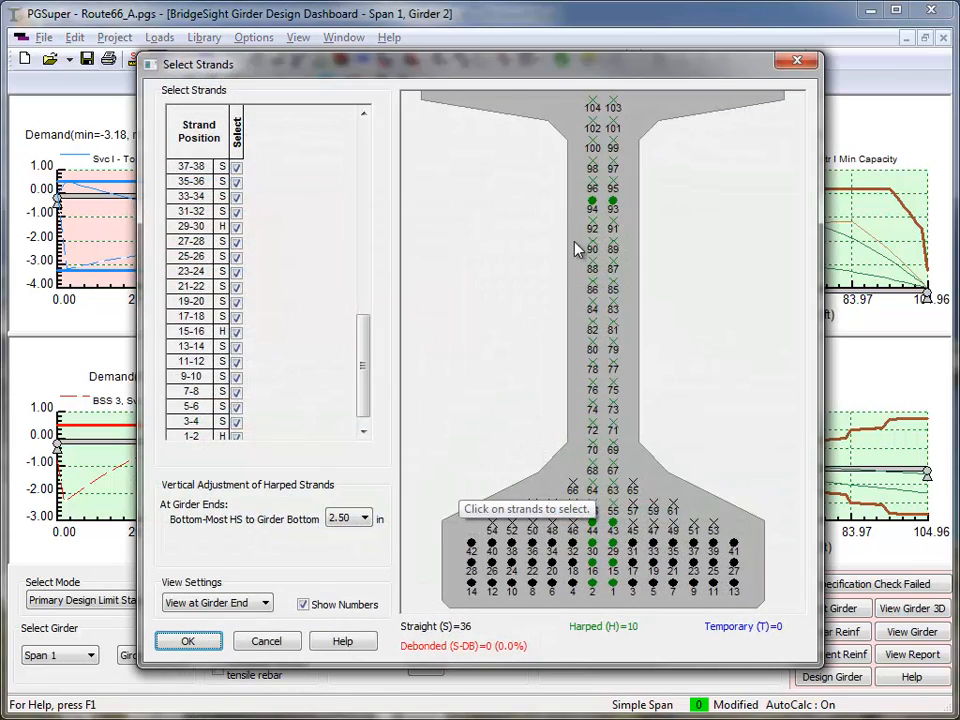
click(593, 200)
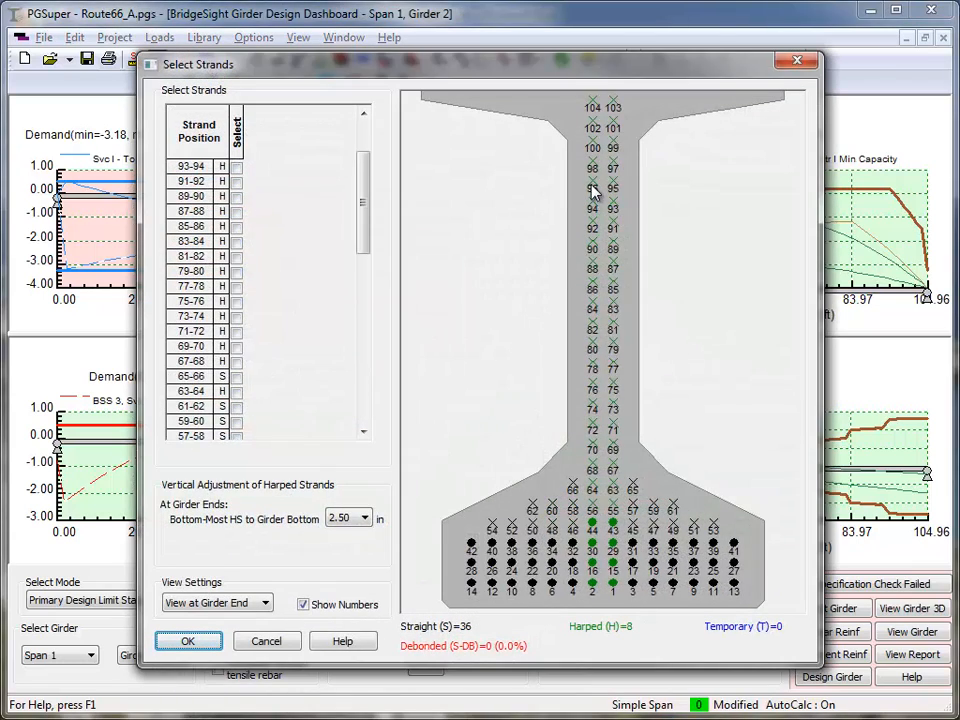
click(190, 643)
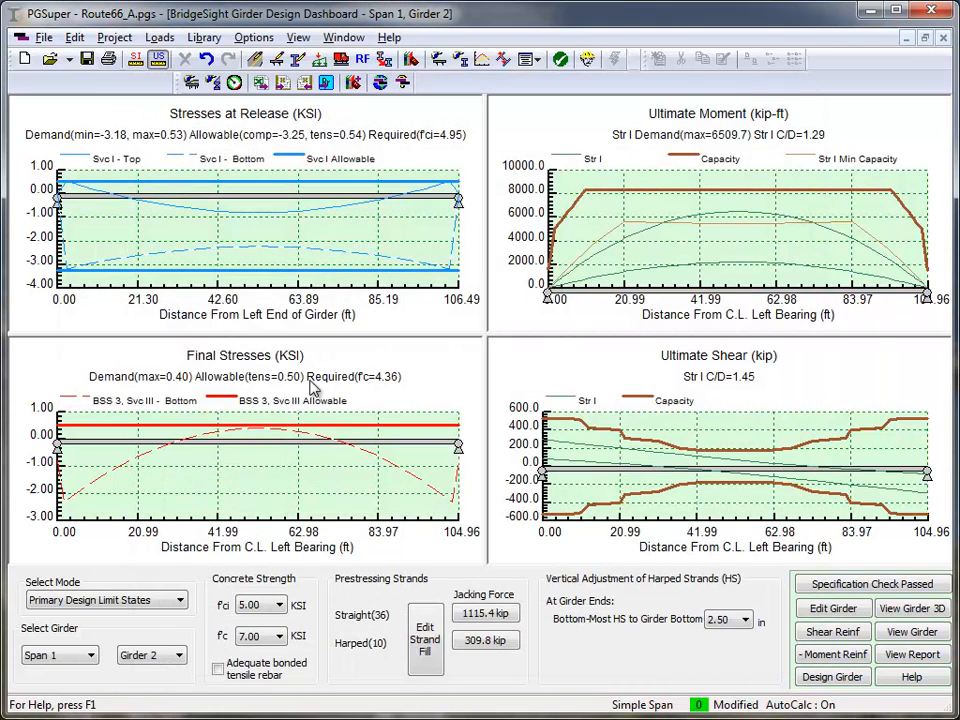
click(884, 634)
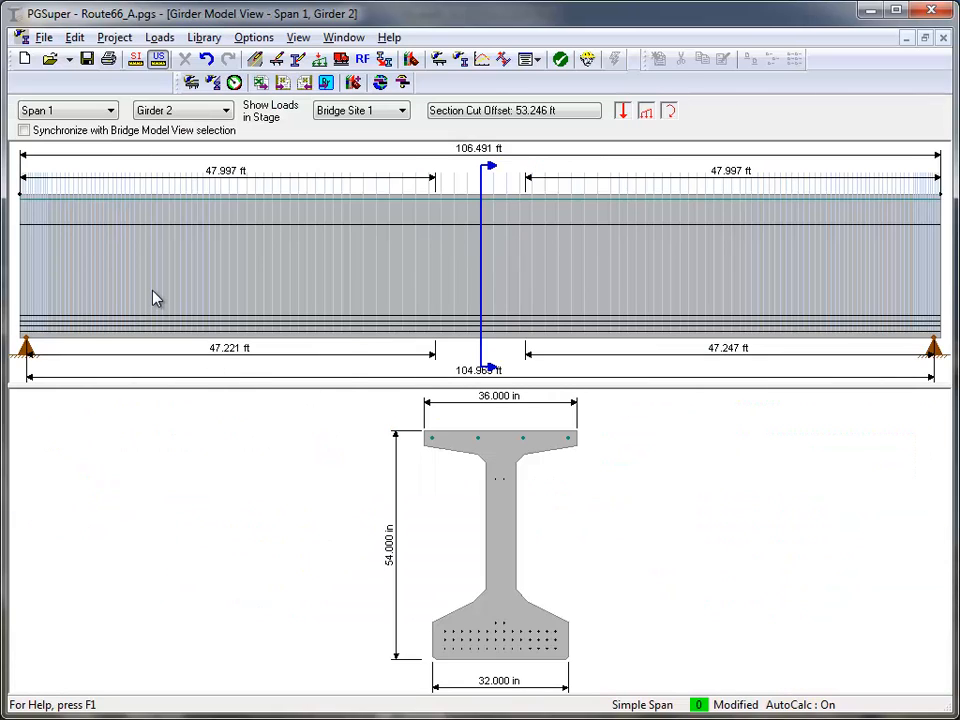
Step: Import the Tx54 Debond girder library entry from Route66_Debond.pgs into the project
mouse_move(154, 298)
mouse_move(120, 257)
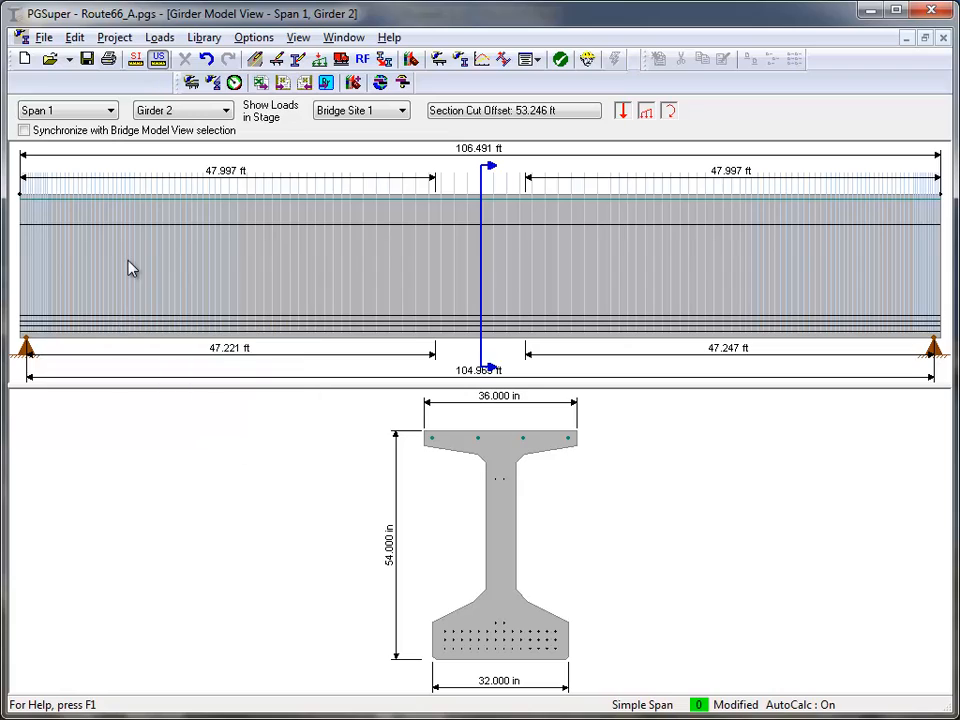
click(44, 38)
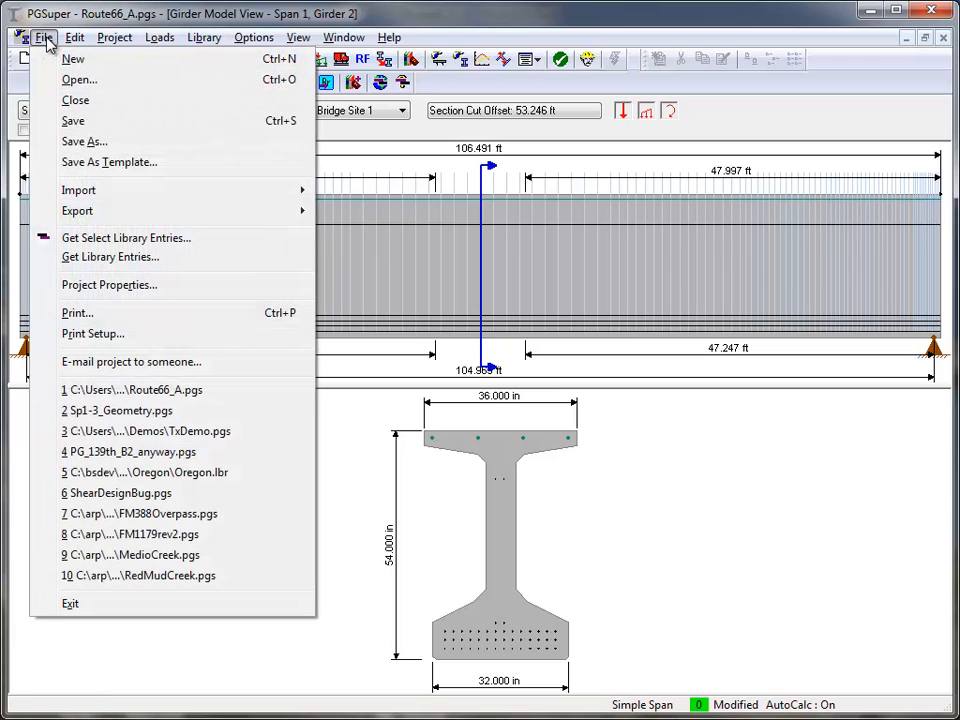
click(103, 241)
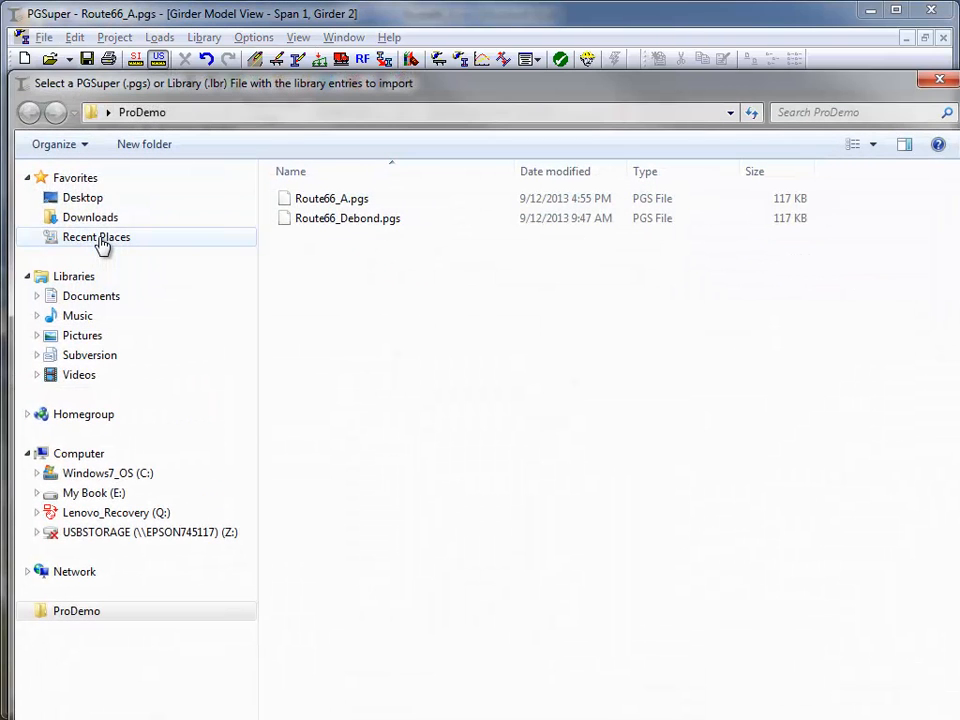
click(289, 228)
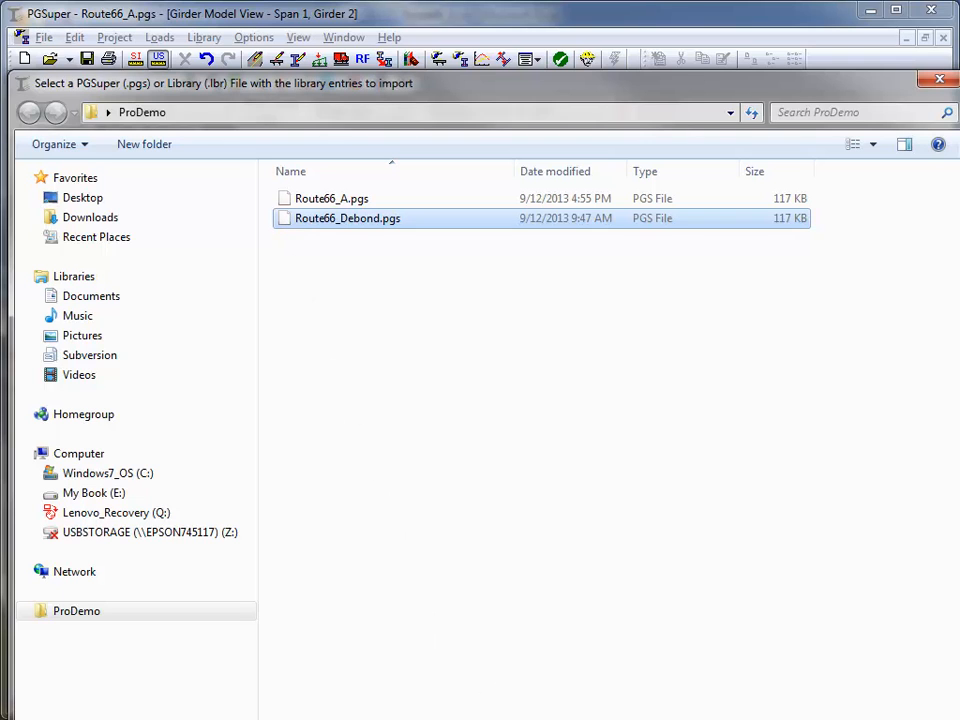
click(770, 719)
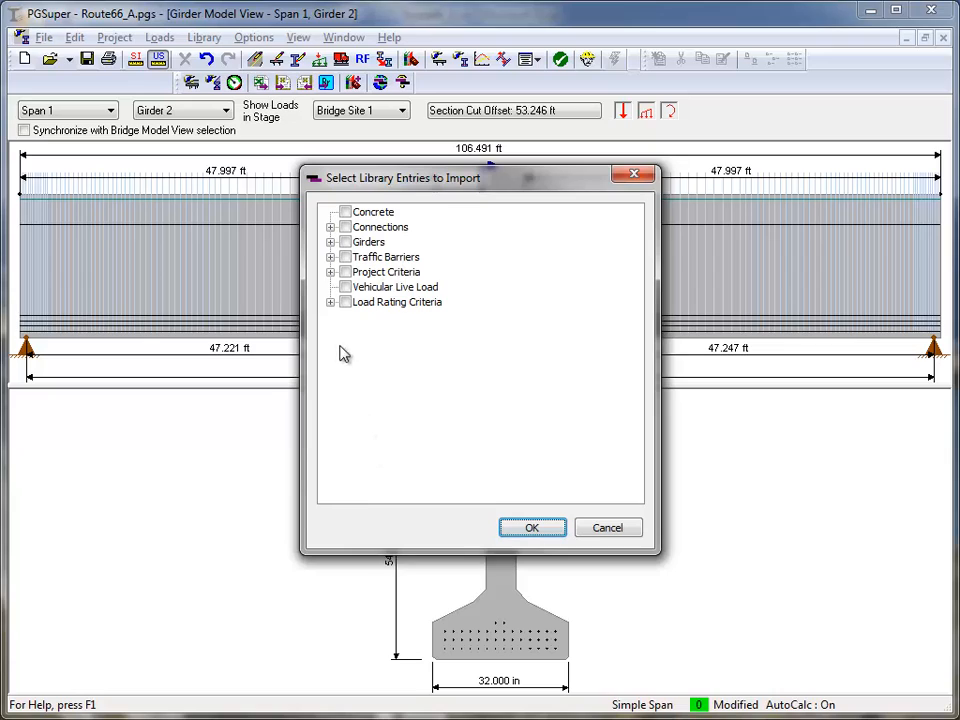
click(330, 242)
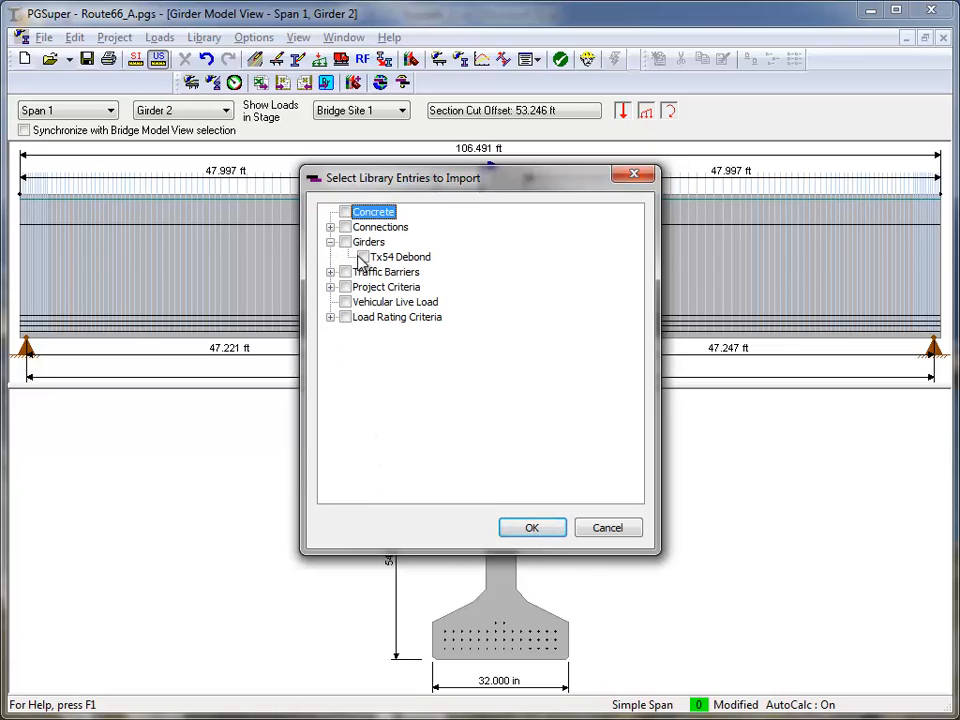
click(363, 258)
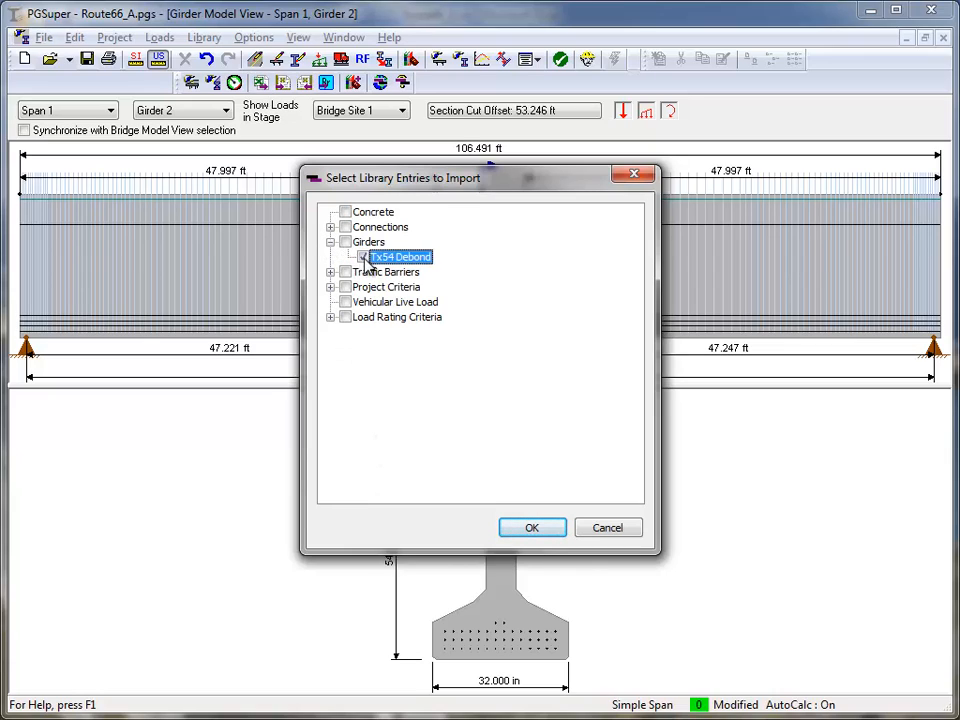
click(531, 529)
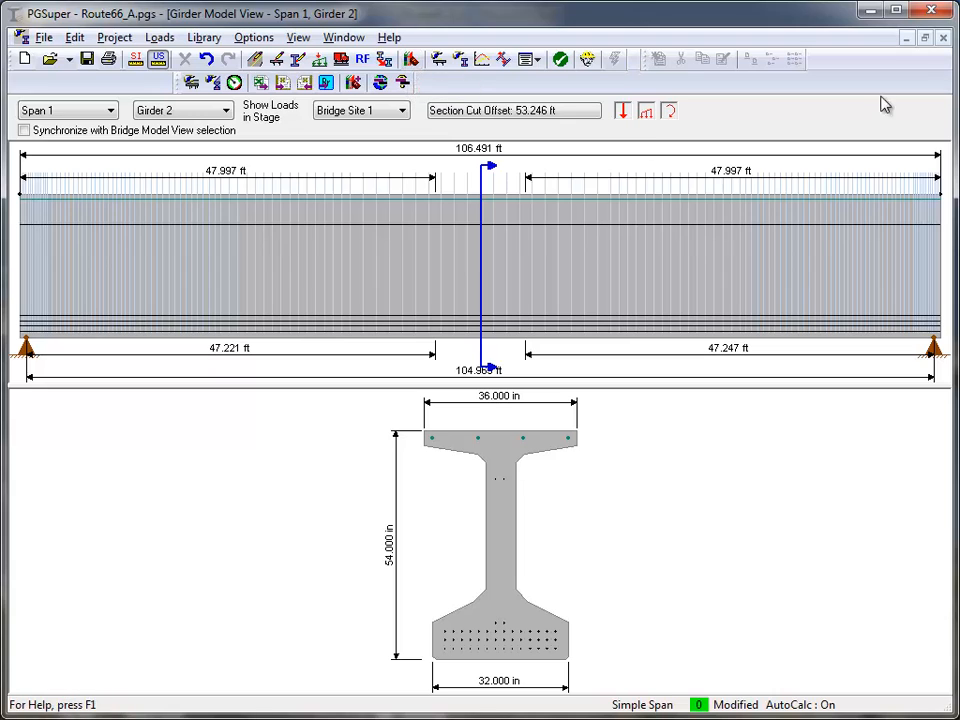
Step: Return to the bridge model view and change the girder type to Tx54 Debond for all girders, accepting the reset of strands and reinforcement
click(942, 38)
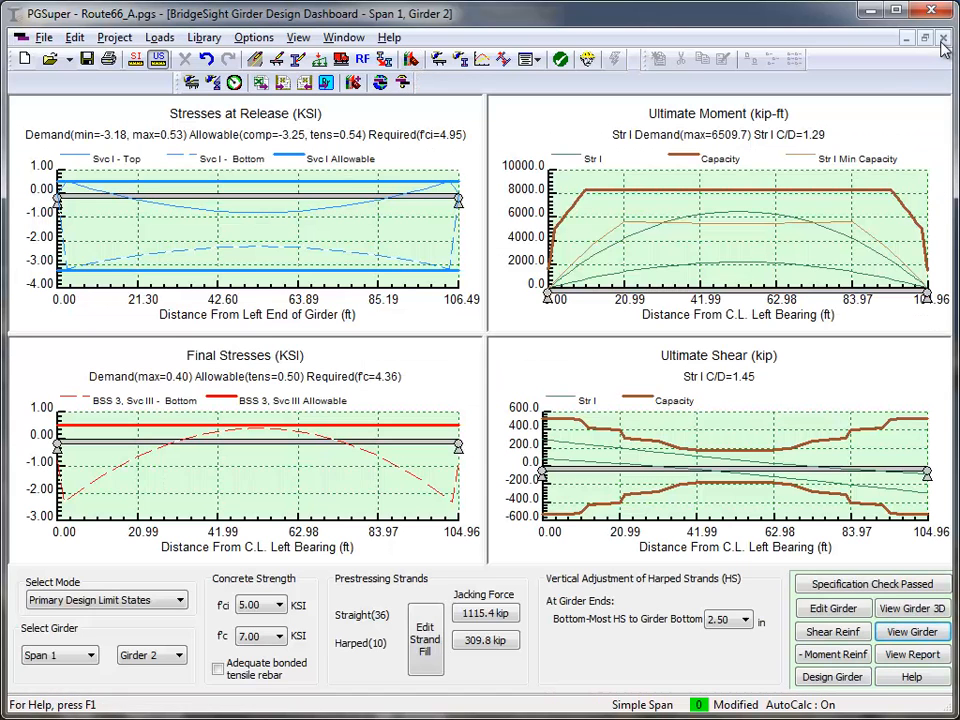
click(942, 40)
click(942, 38)
click(942, 38)
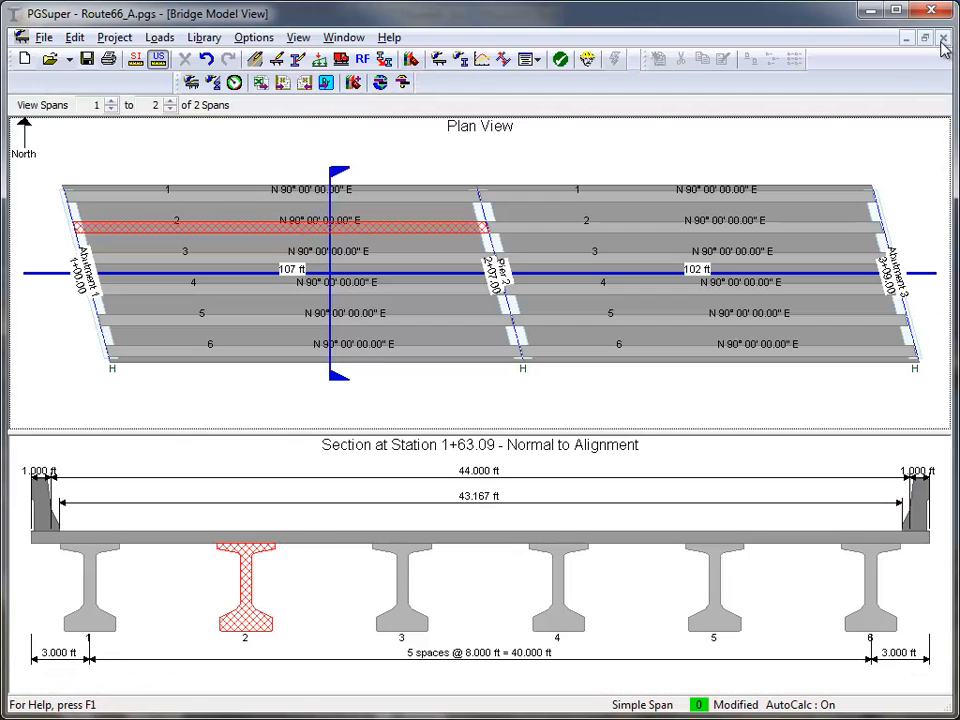
double_click(139, 152)
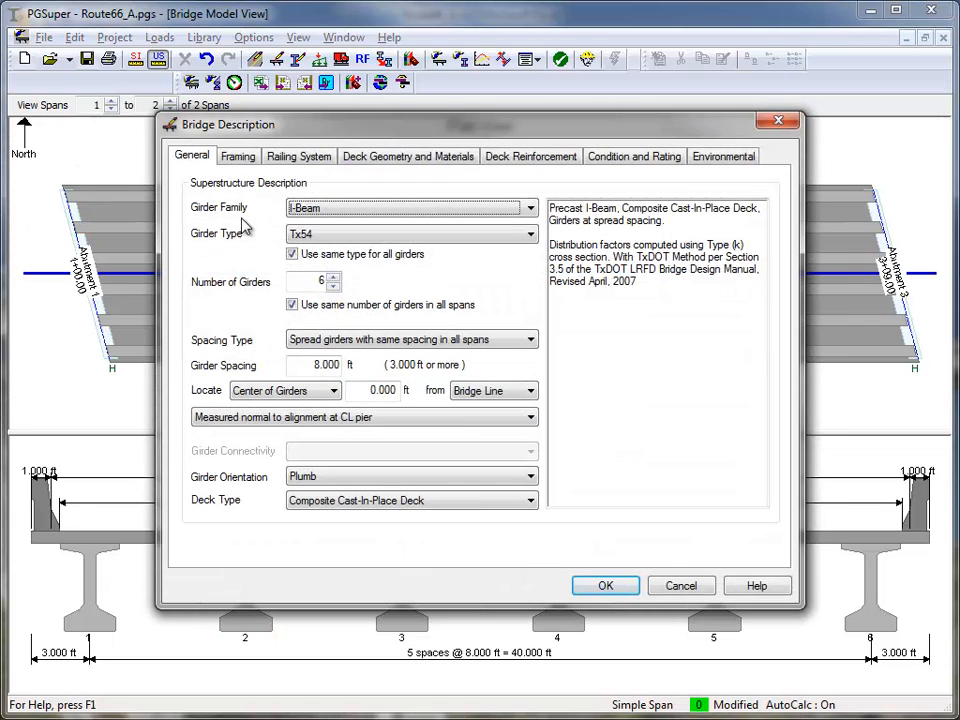
click(303, 236)
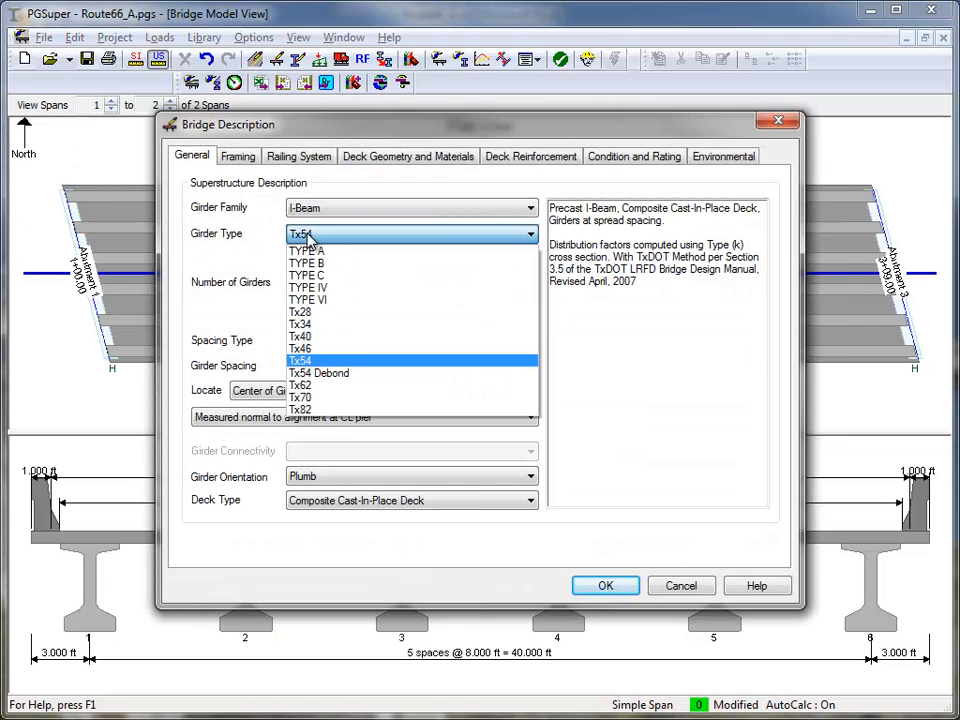
click(296, 374)
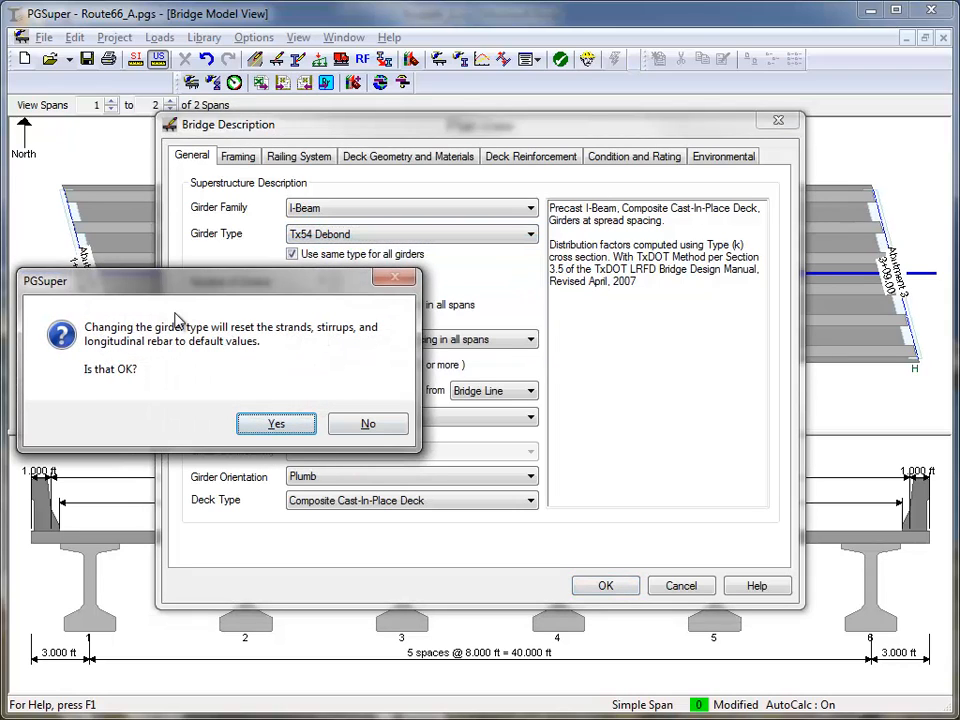
click(276, 426)
click(603, 524)
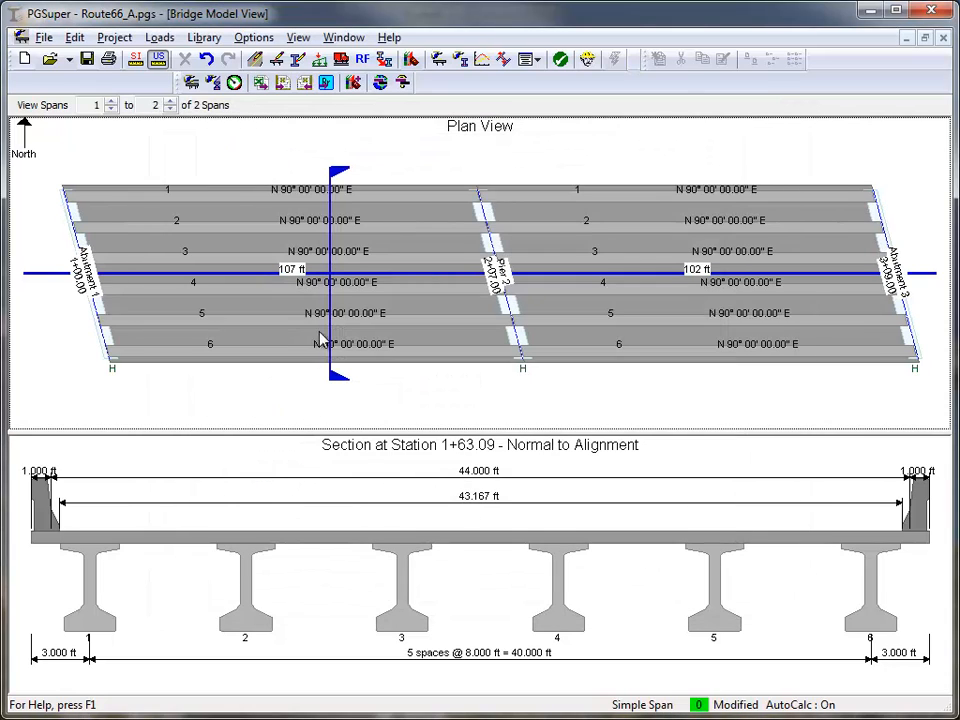
Step: Run the girder designer for flexure on Span 1, Girder 2 and accept the proposed design
click(247, 605)
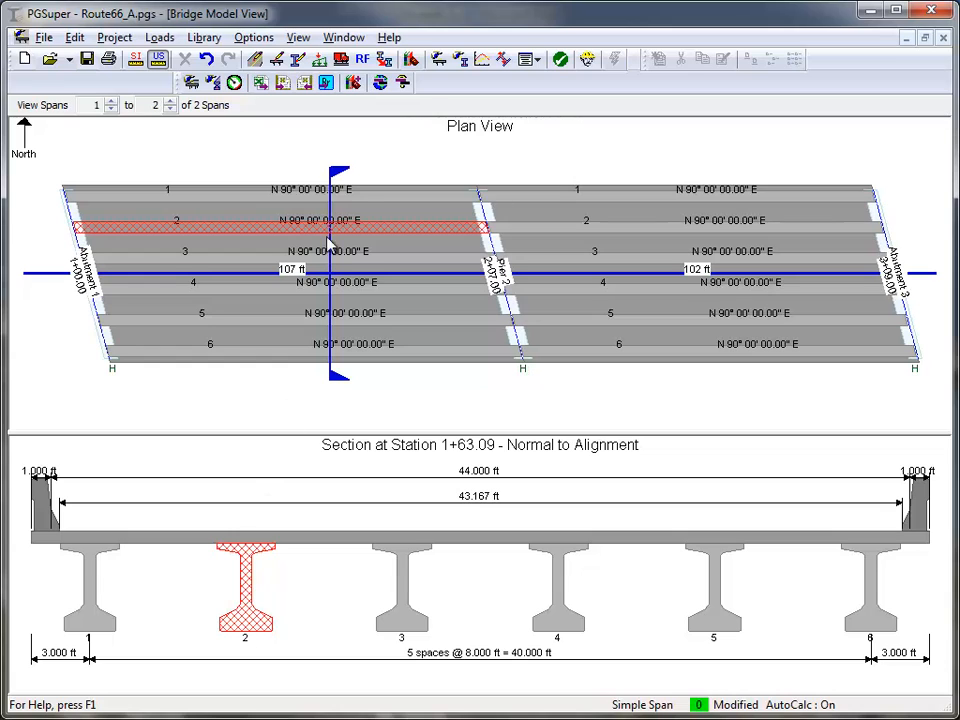
click(587, 59)
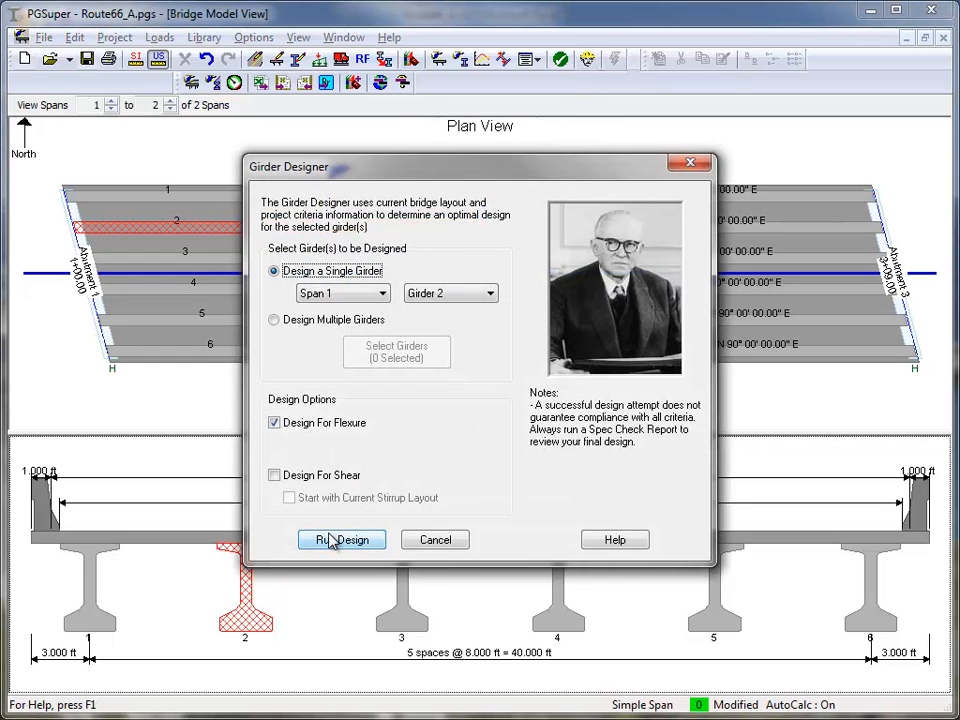
click(330, 540)
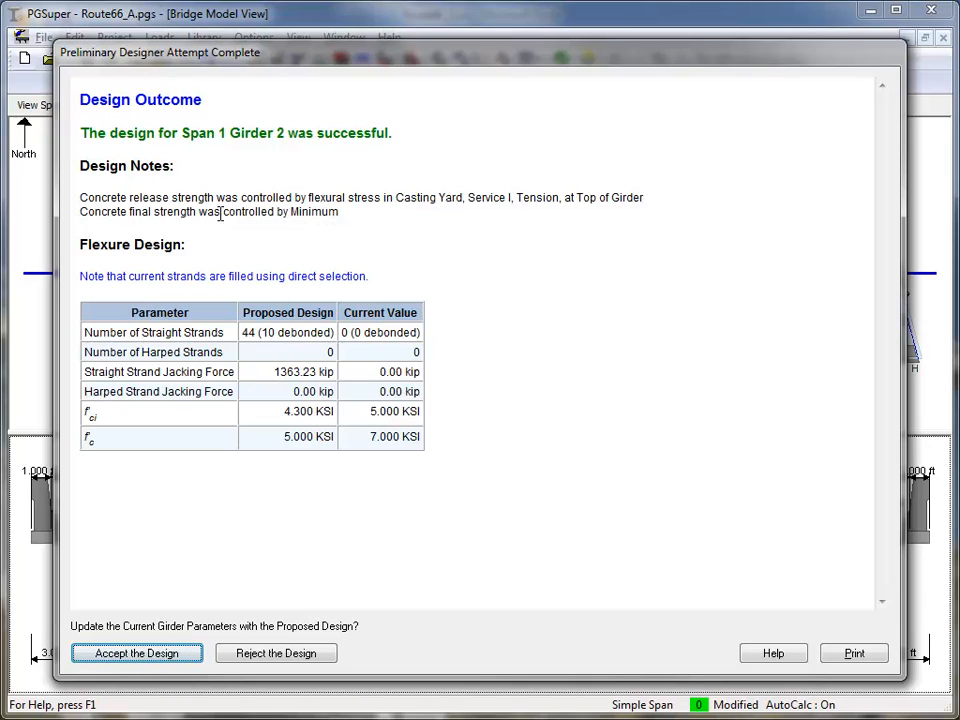
click(137, 653)
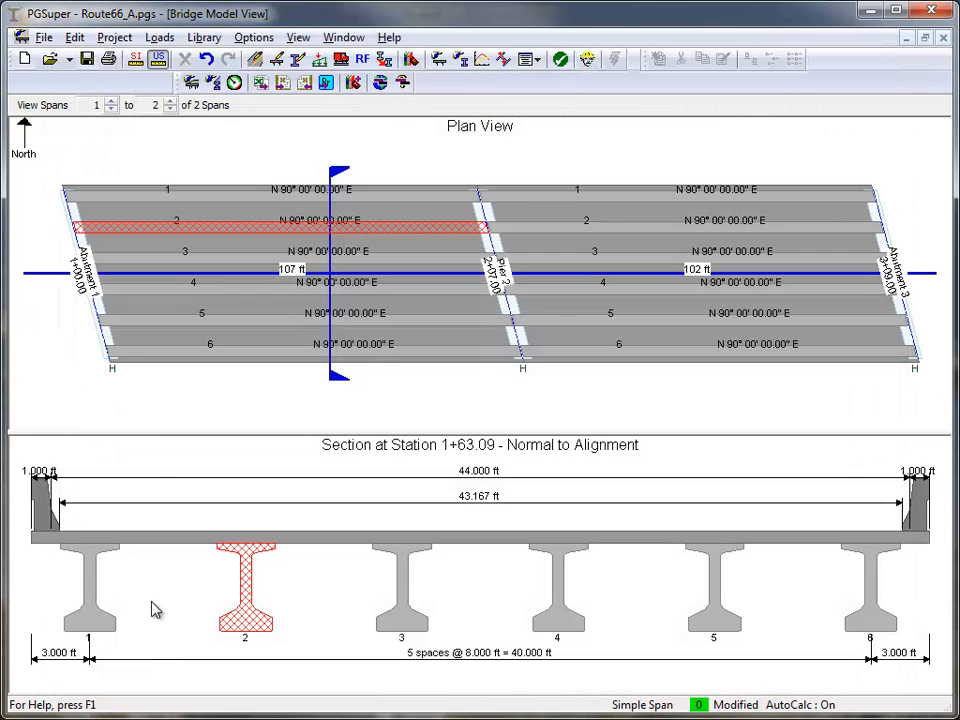
Step: Inspect the design dashboard and the debonded strands in the girder model with the section cut about 1.1 ft from the girder's start
click(234, 84)
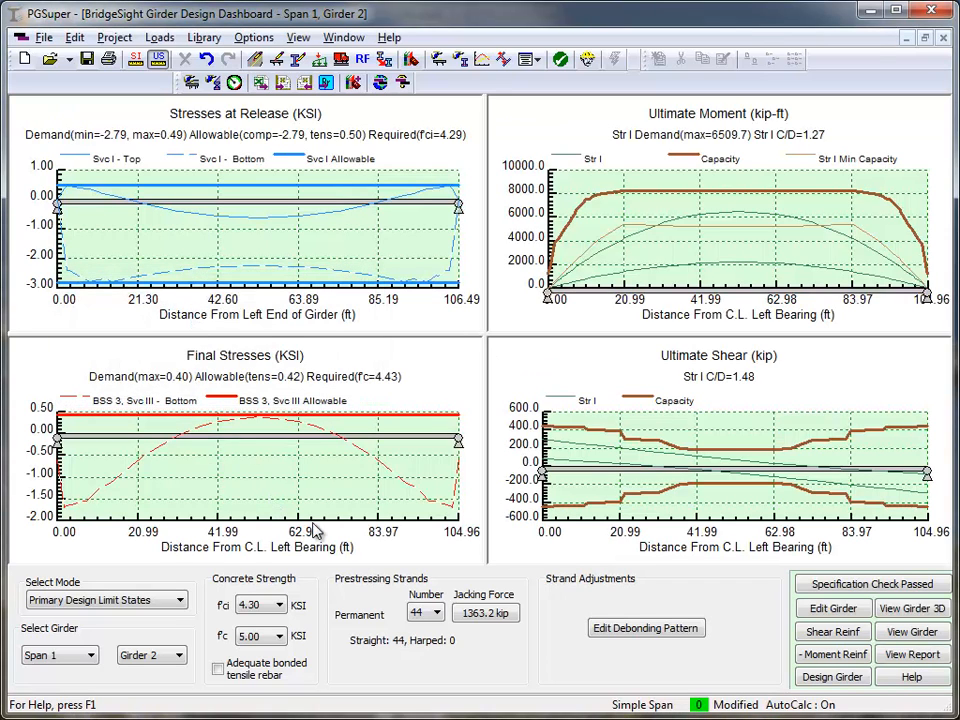
click(898, 637)
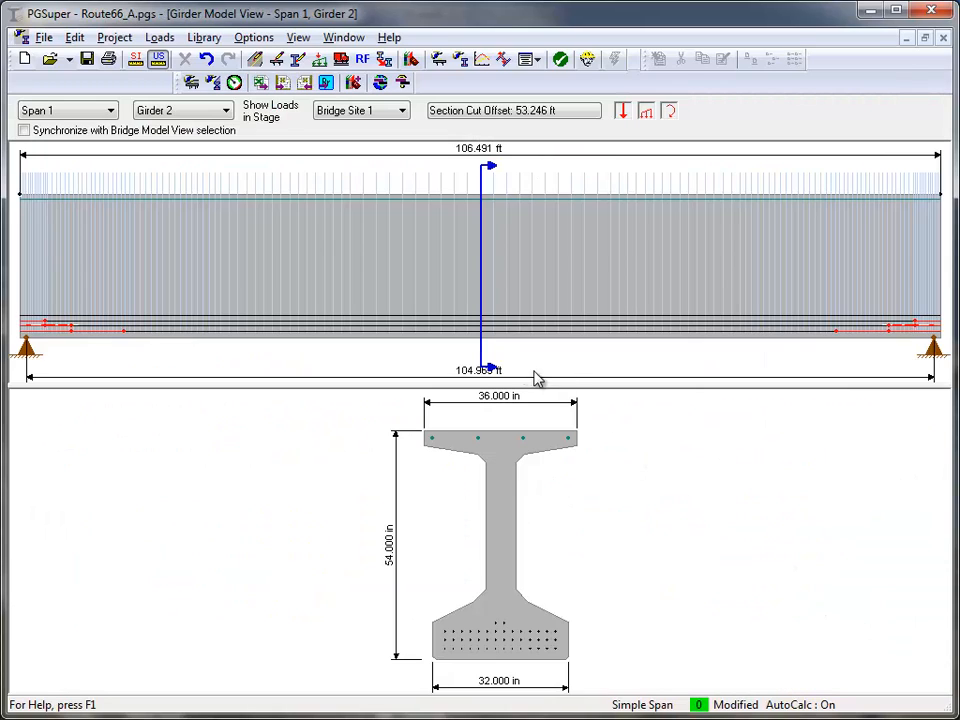
mouse_move(493, 373)
mouse_down()
mouse_move(107, 381)
mouse_move(47, 380)
mouse_move(34, 370)
mouse_up()
drag(214, 388, 206, 272)
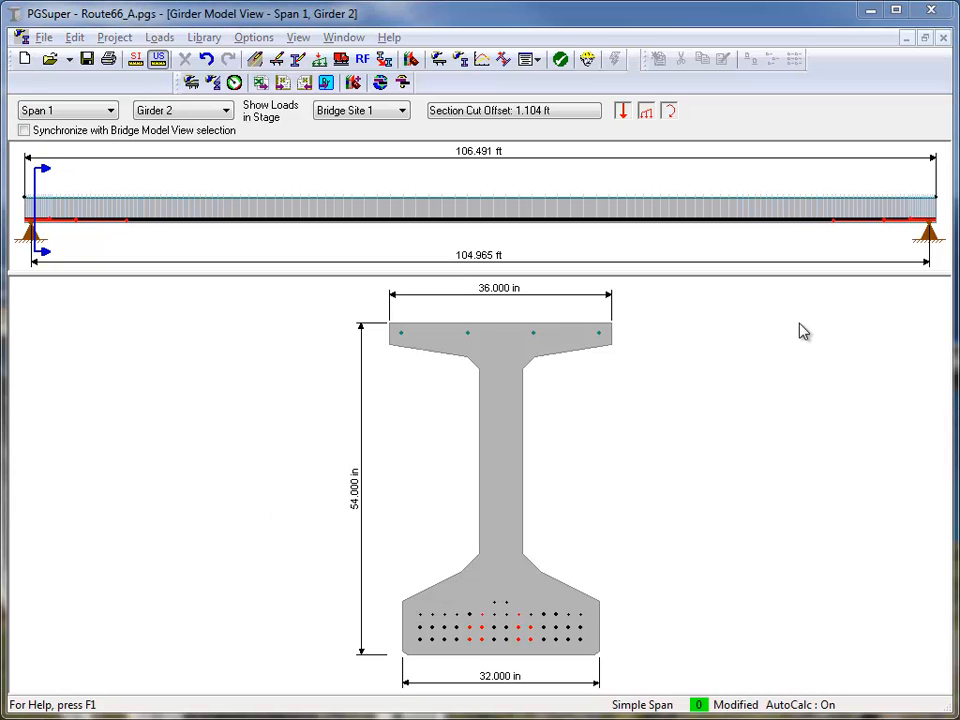
click(943, 38)
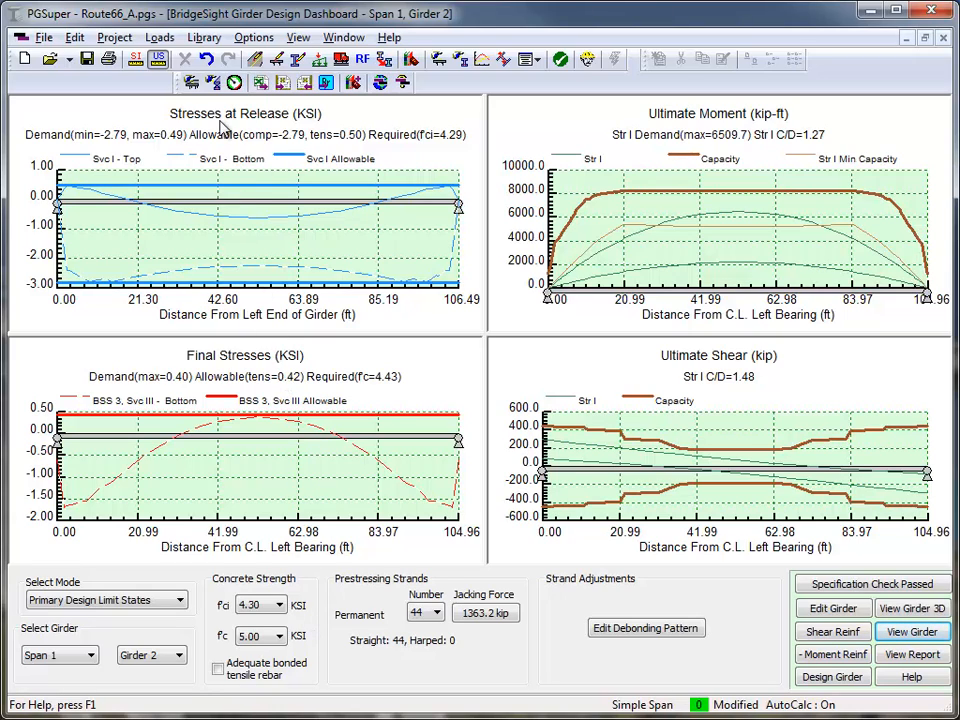
Step: Export only the stress results of Final with Live Load (Bridge Site 3) for Span 1, Girder 2 to Route66_A.xls
click(259, 84)
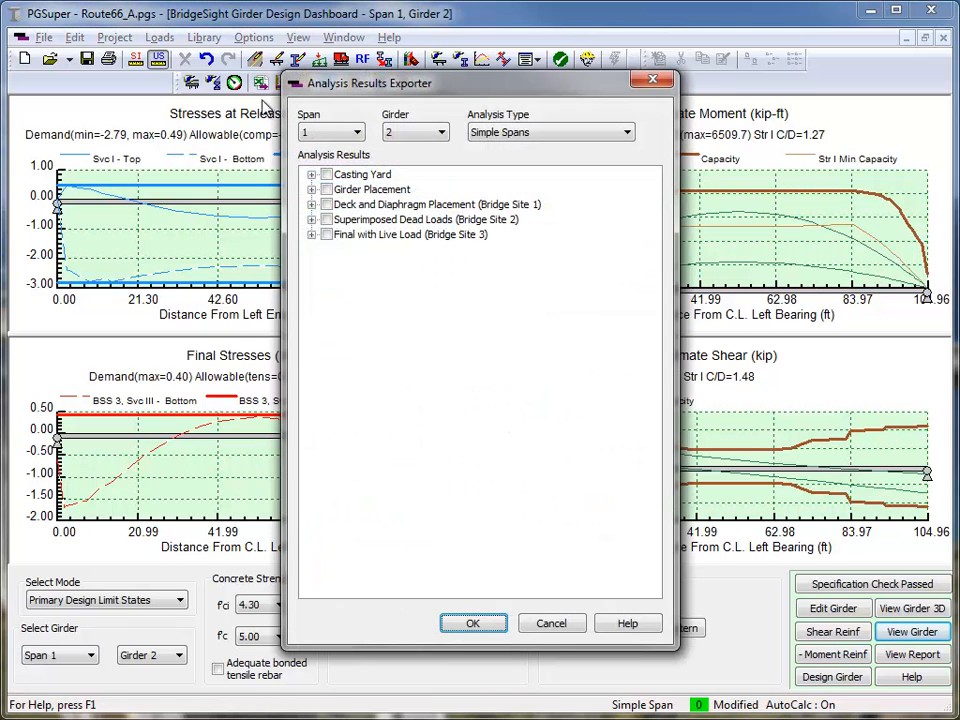
click(325, 235)
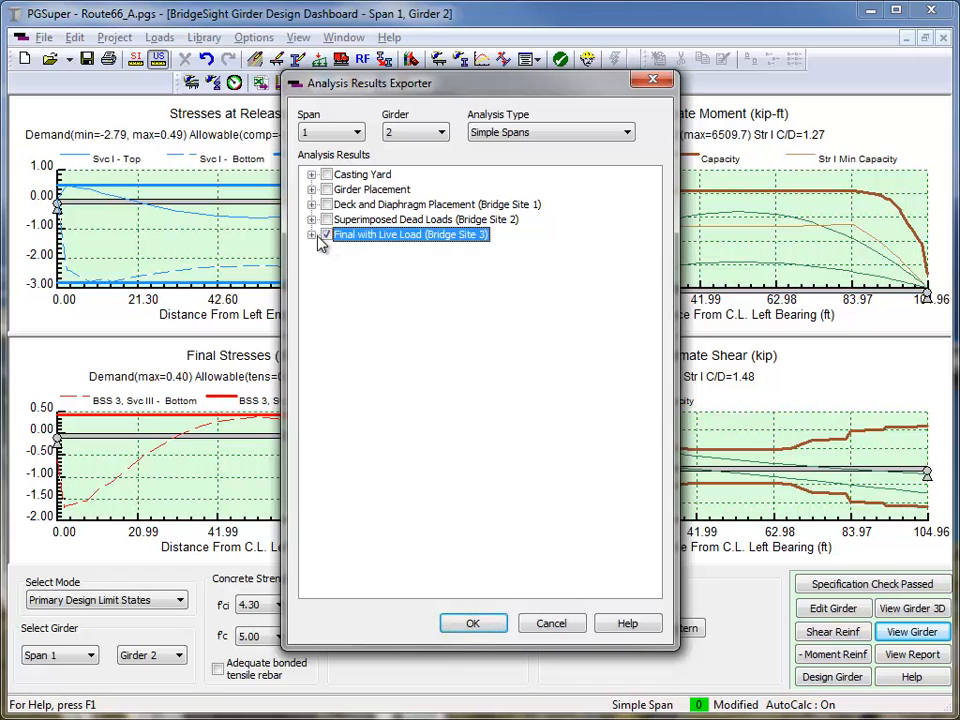
click(312, 235)
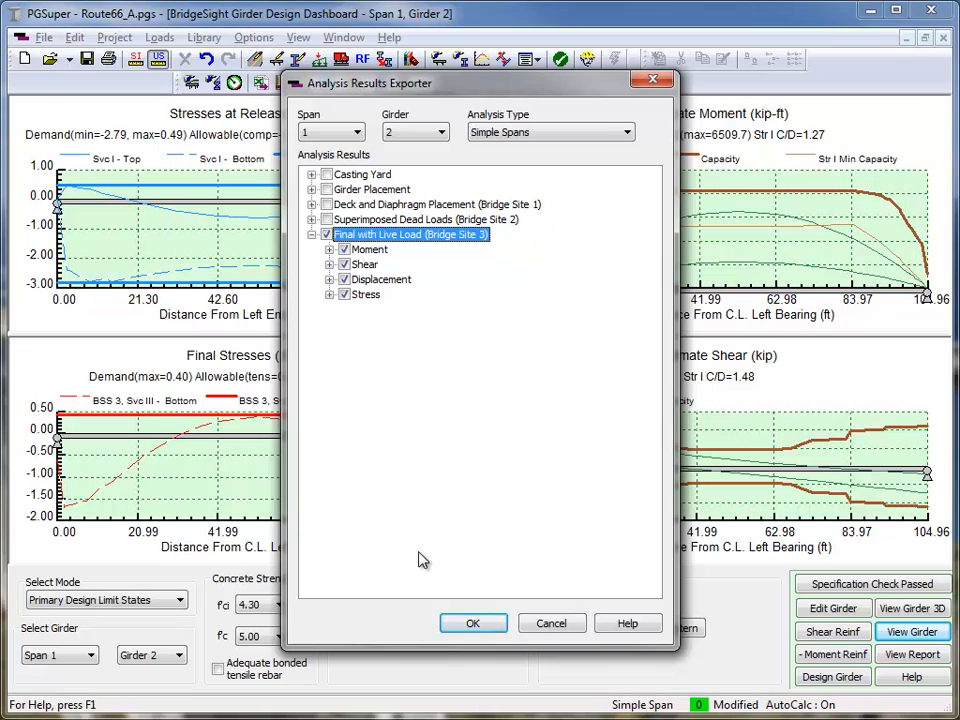
click(468, 632)
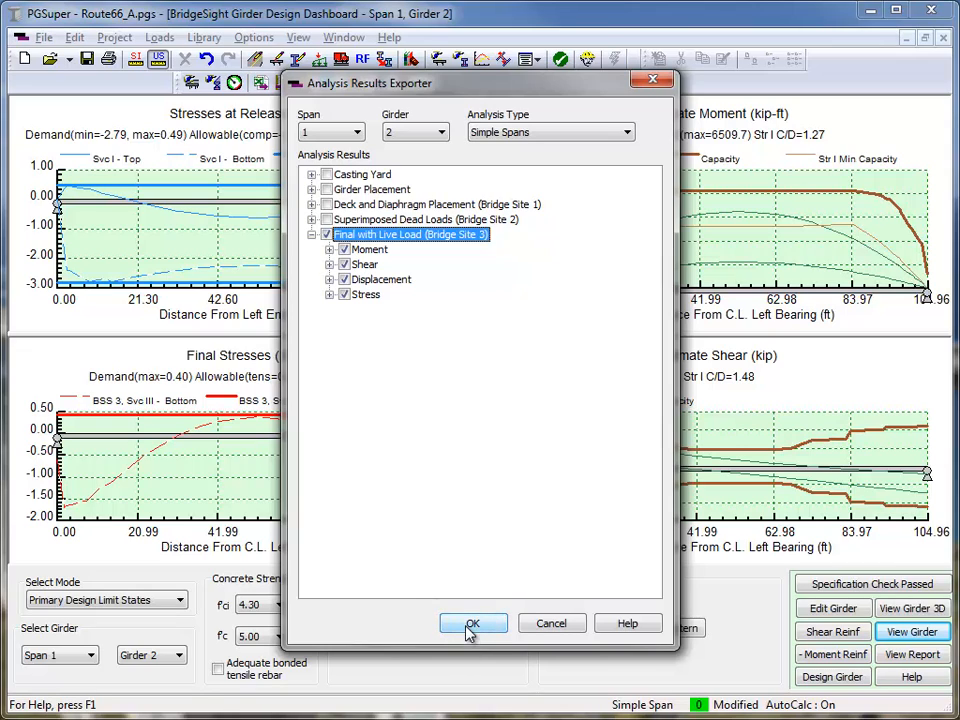
click(344, 281)
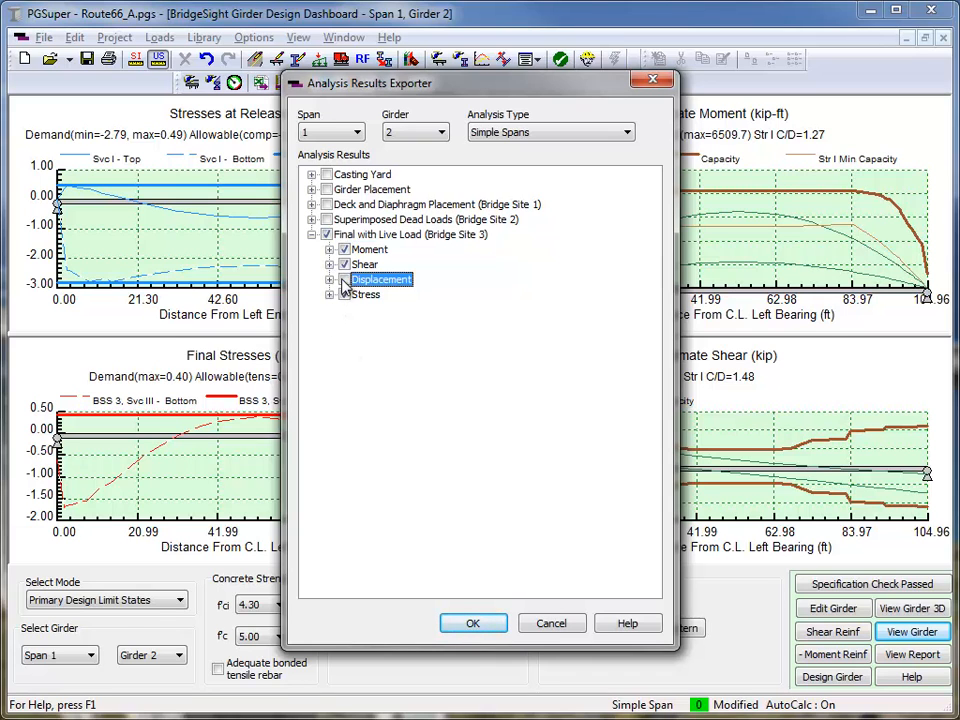
click(344, 264)
click(344, 249)
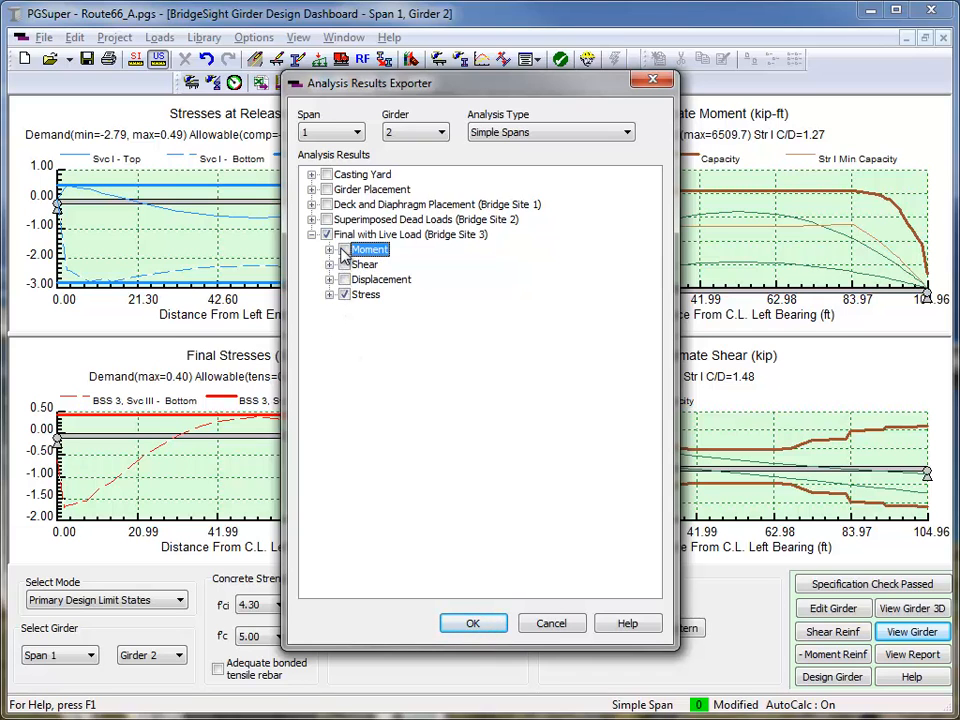
click(470, 627)
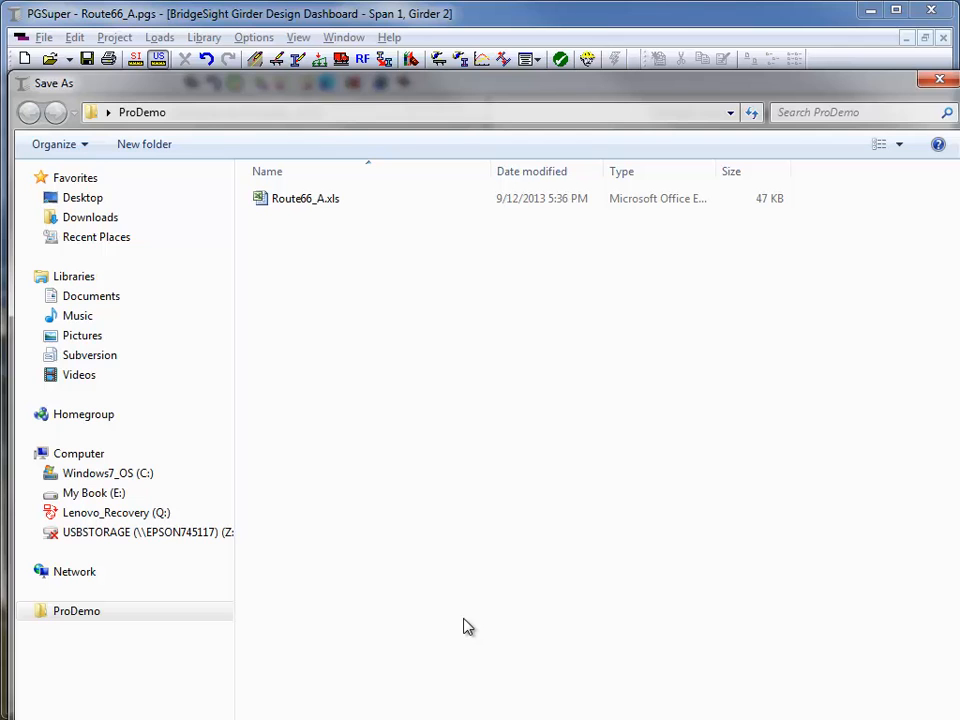
drag(324, 96, 266, 0)
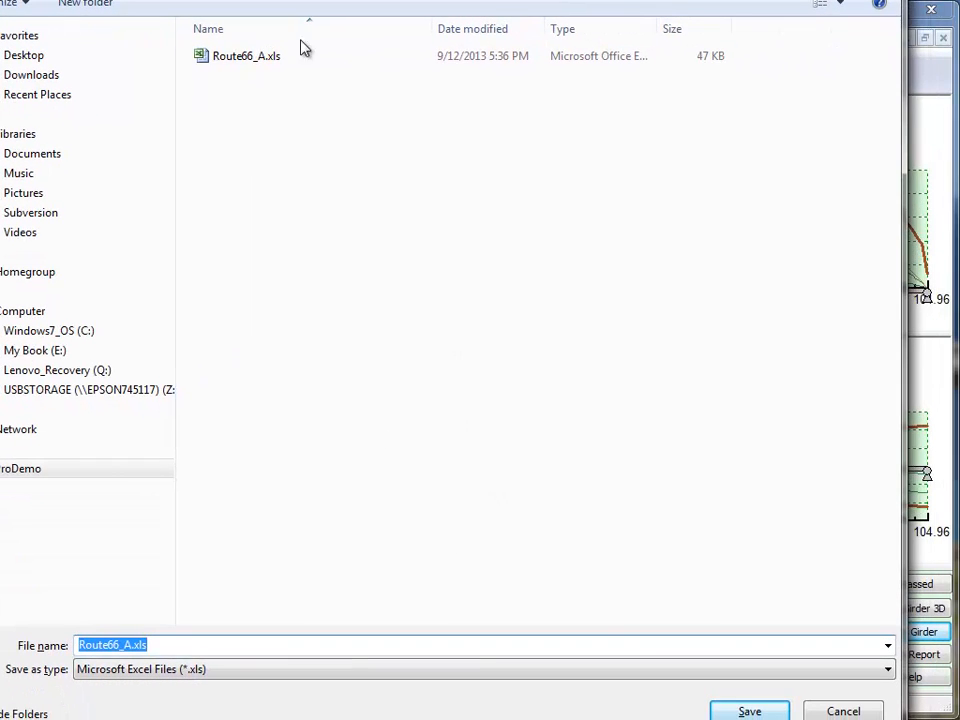
click(740, 707)
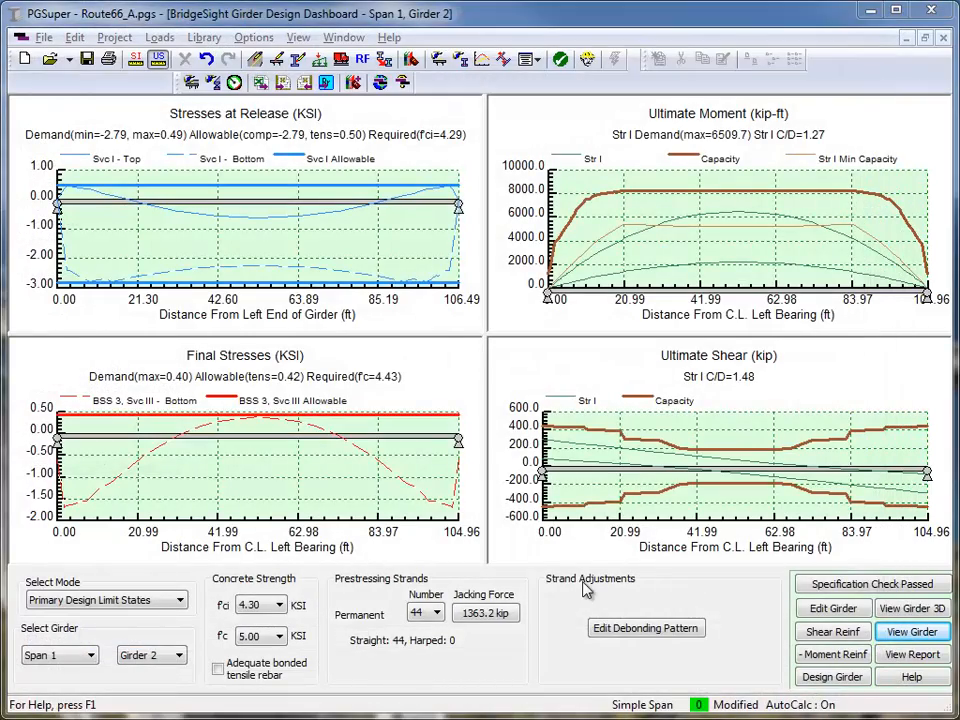
Step: Review the exported stress columns of Route66_A.xls in Excel, then return to PGSuper and dismiss the export message
click(210, 412)
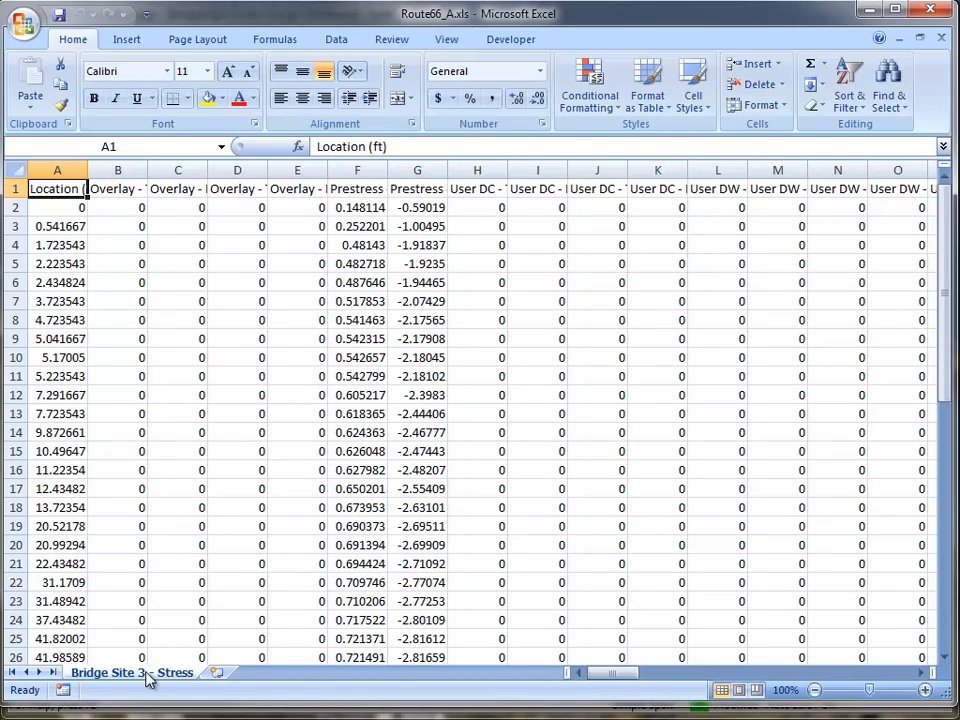
drag(622, 680, 875, 677)
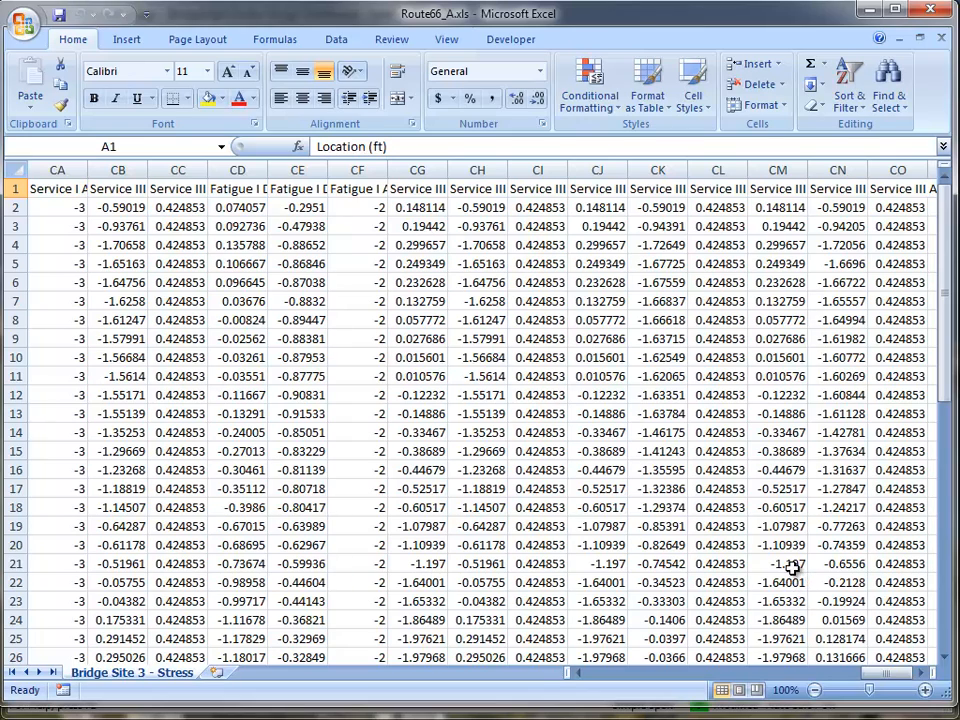
click(869, 10)
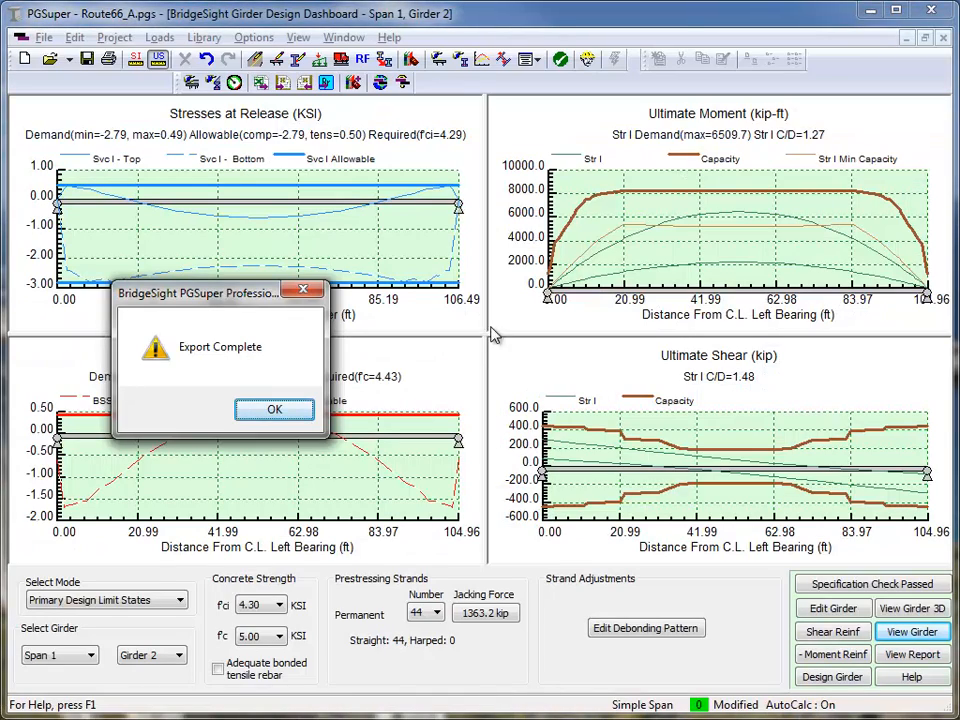
click(276, 413)
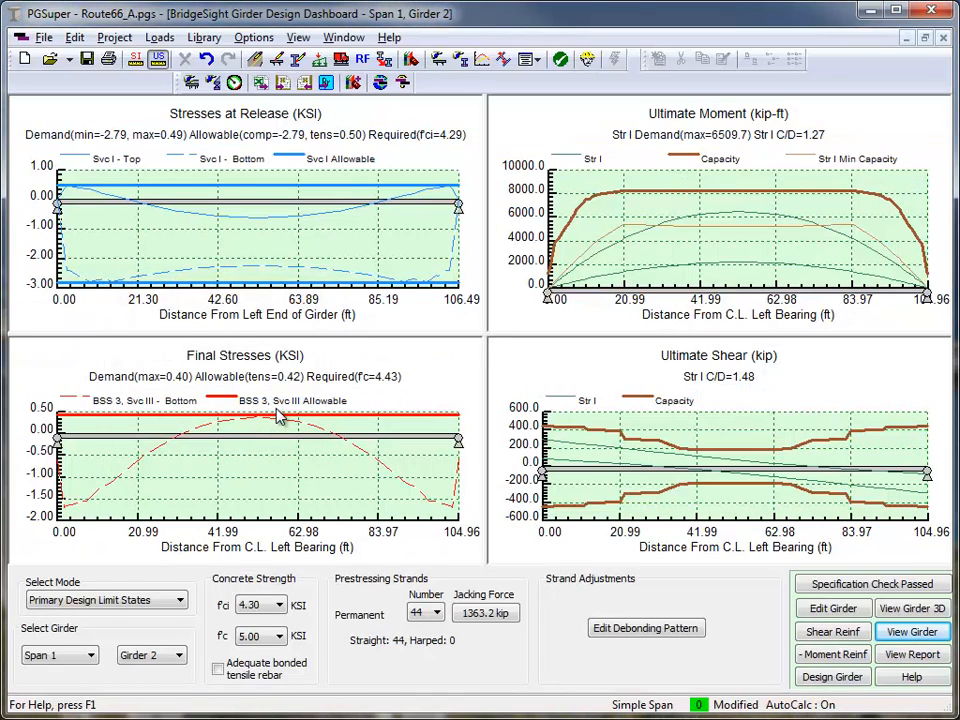